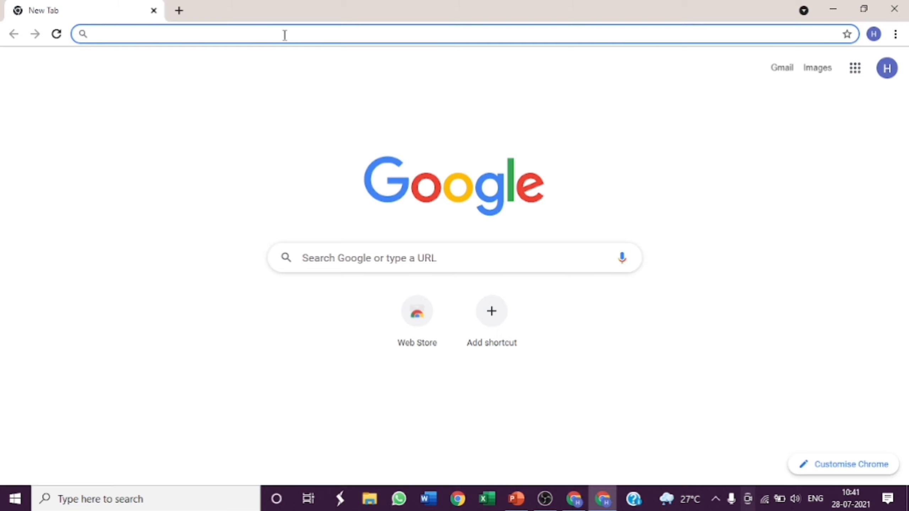
Search the web for google analytics, open its official site and start the new account setup
{"action": "type", "text": "google"}
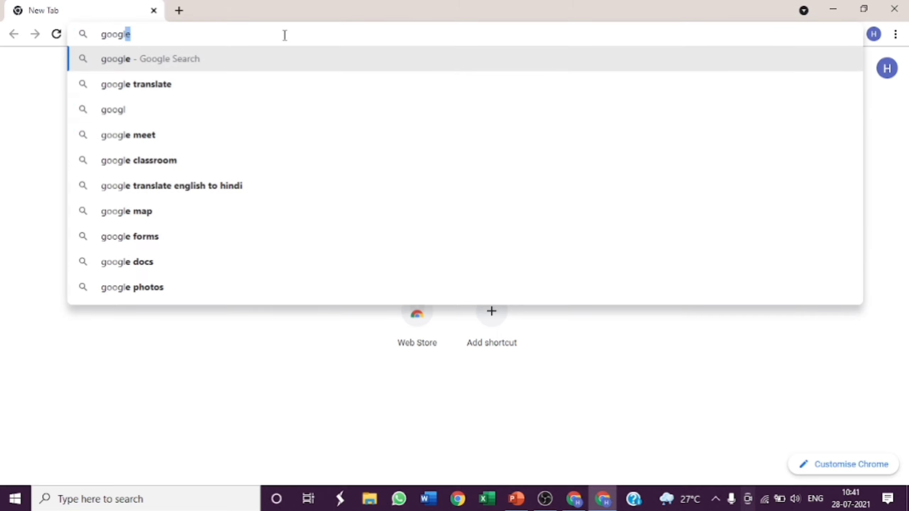
{"action": "type", "text": " analytics"}
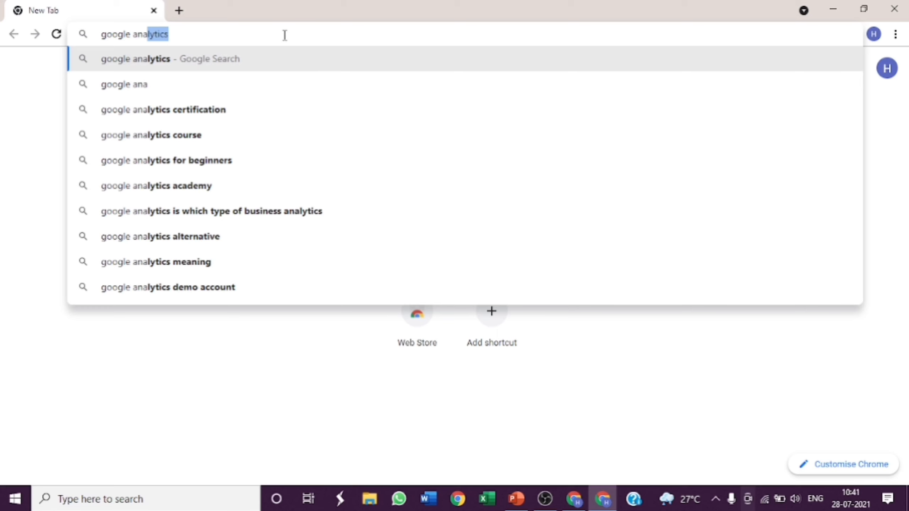
{"action": "key", "text": "Return"}
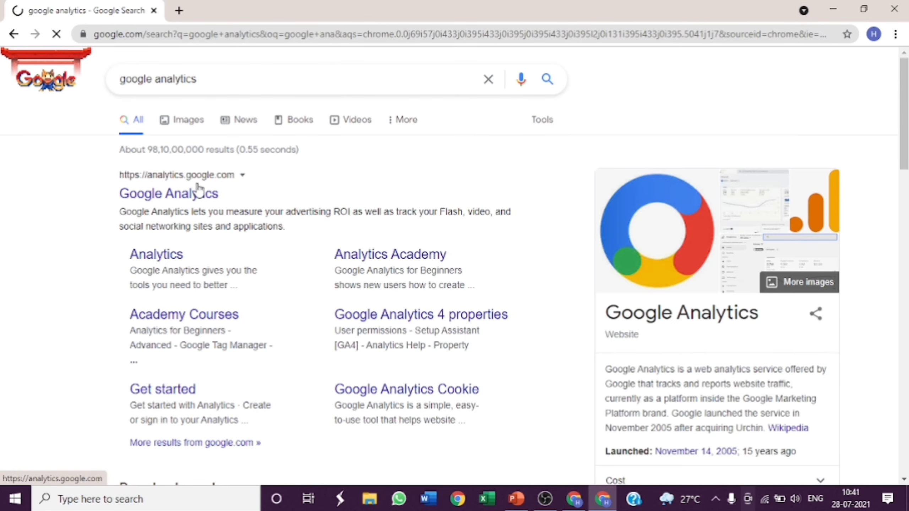
{"action": "left_click", "coordinate": [199, 192]}
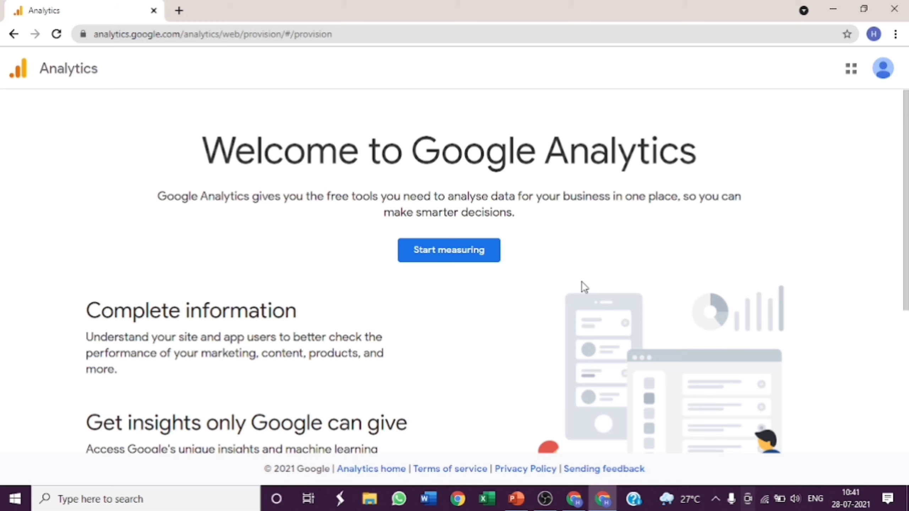
{"action": "left_click", "coordinate": [461, 259]}
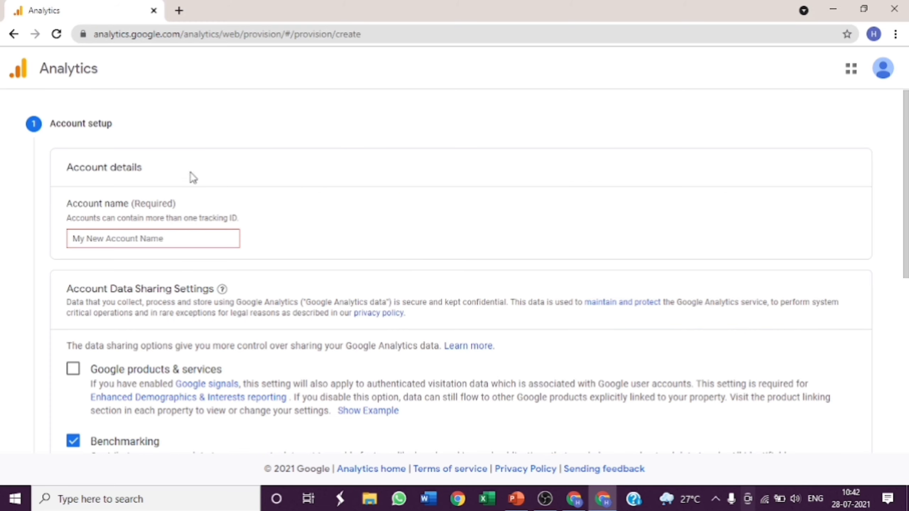
Name the account No Fraud, enable data sharing with Google products & services, and continue to property setup
{"action": "scroll", "coordinate": [450, 365], "scroll_direction": "down", "scroll_amount": 7}
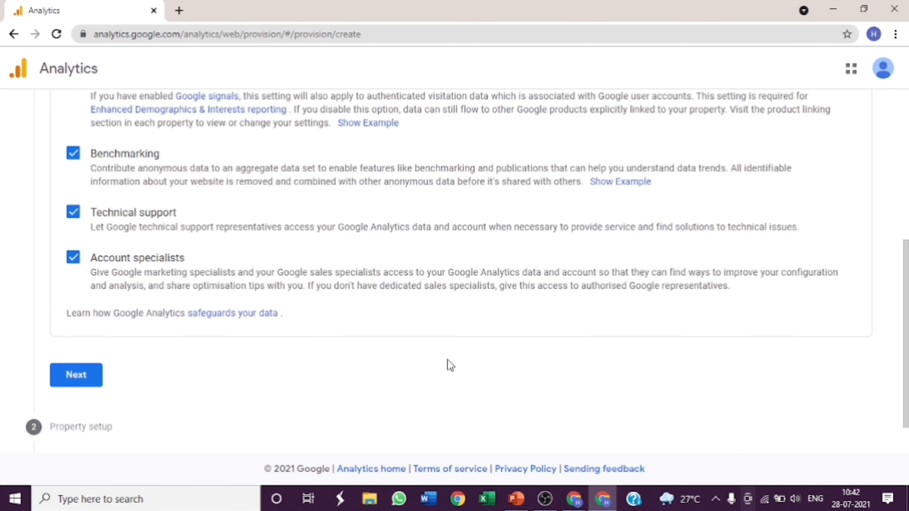
{"action": "scroll", "coordinate": [450, 365], "scroll_direction": "up", "scroll_amount": 7}
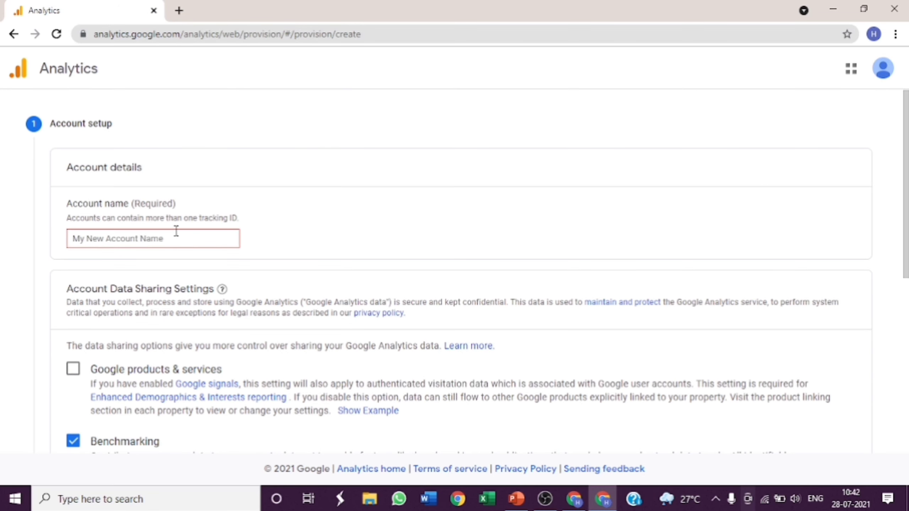
{"action": "left_click", "coordinate": [147, 238]}
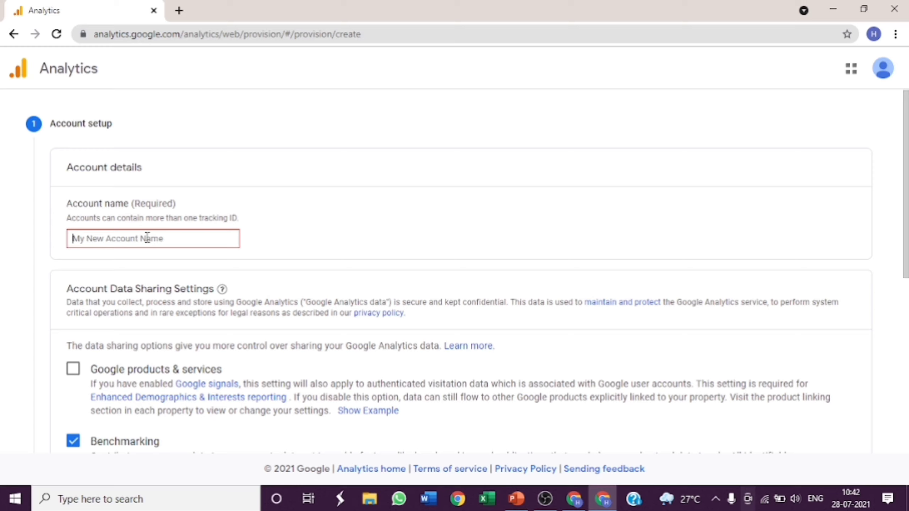
{"action": "type", "text": "No Fraud"}
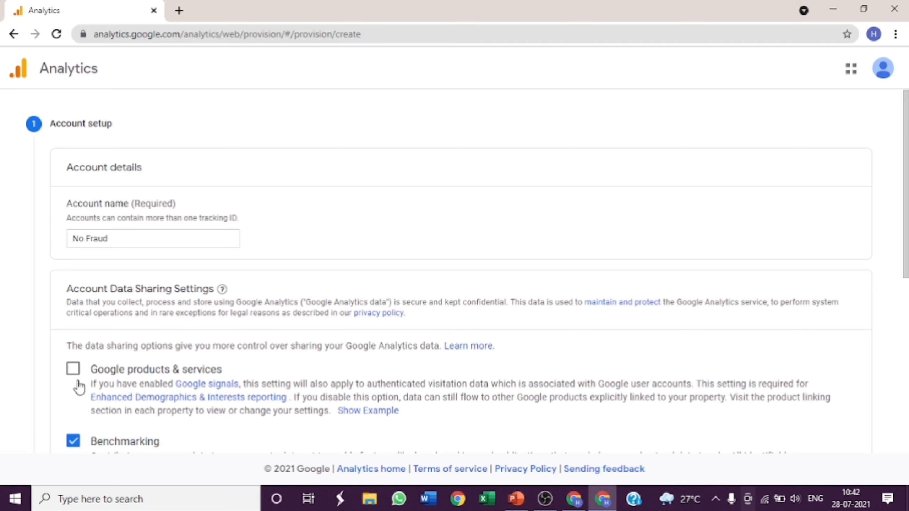
{"action": "left_click", "coordinate": [73, 370]}
{"action": "scroll", "coordinate": [225, 371], "scroll_direction": "down", "scroll_amount": 2}
{"action": "scroll", "coordinate": [227, 372], "scroll_direction": "down", "scroll_amount": 5}
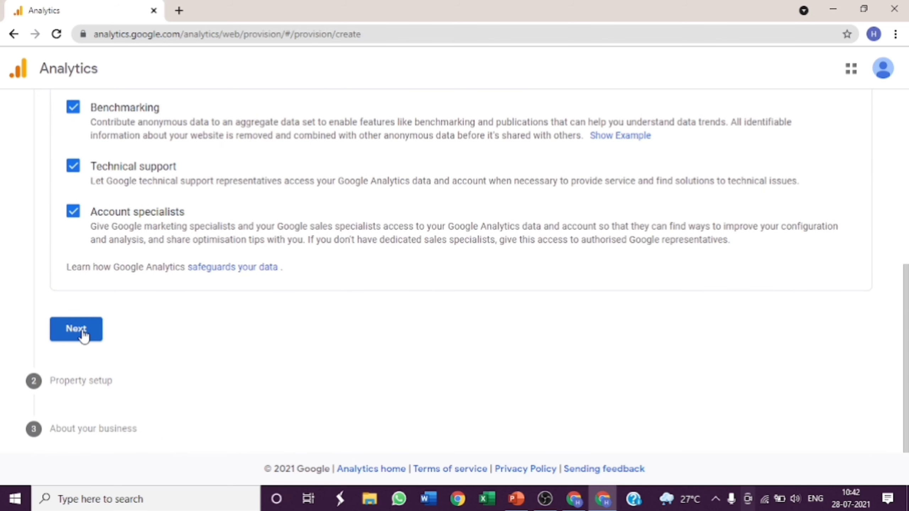
{"action": "left_click", "coordinate": [83, 333]}
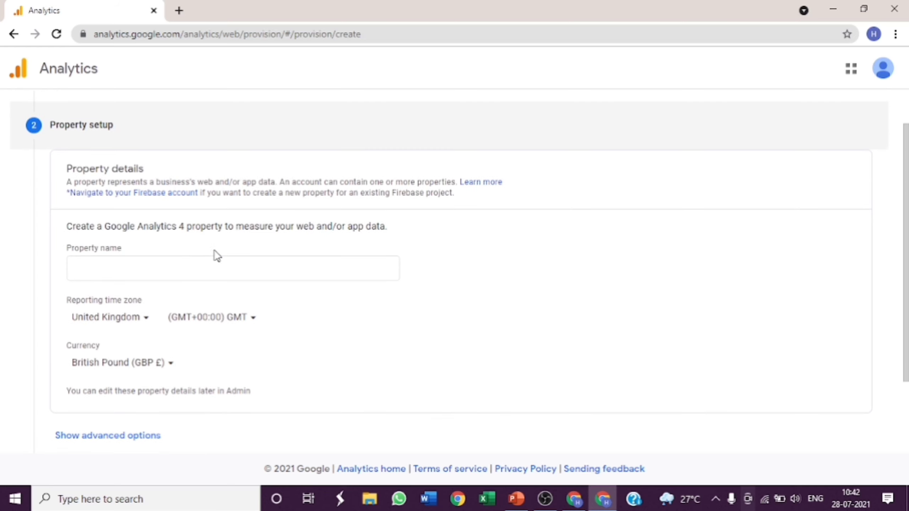
Name the property No Fraud and set its reporting time zone country to India
{"action": "left_click", "coordinate": [136, 272]}
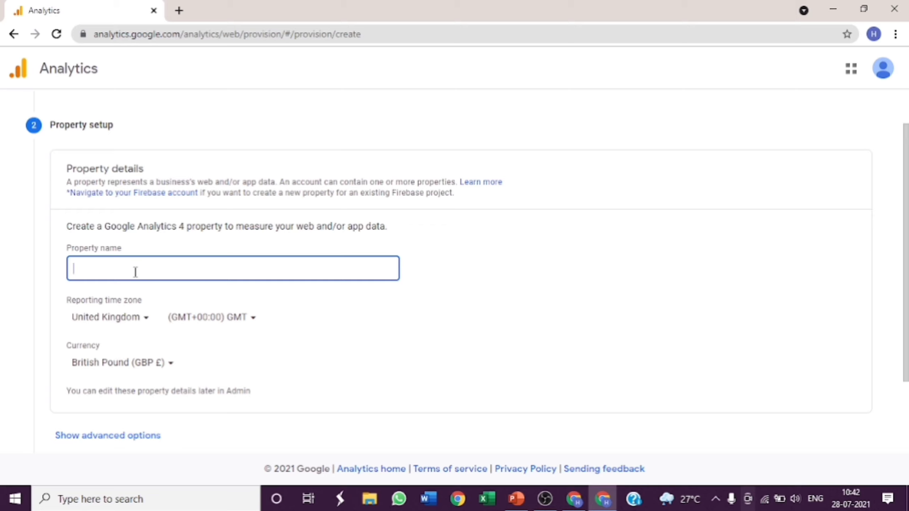
{"action": "type", "text": "Fraud"}
{"action": "left_click", "coordinate": [137, 320]}
{"action": "left_click", "coordinate": [262, 329]}
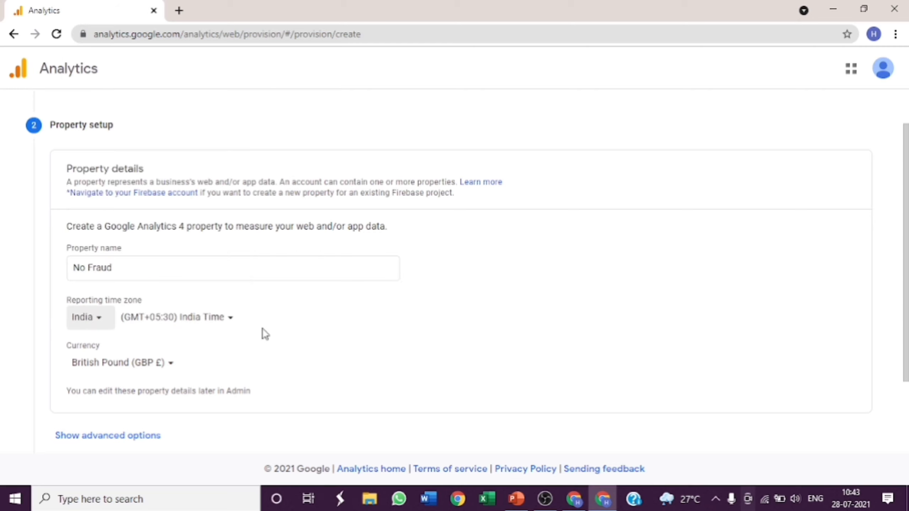
Set the property's currency to Indian Rupee (INR ₹)
{"action": "left_click", "coordinate": [122, 364]}
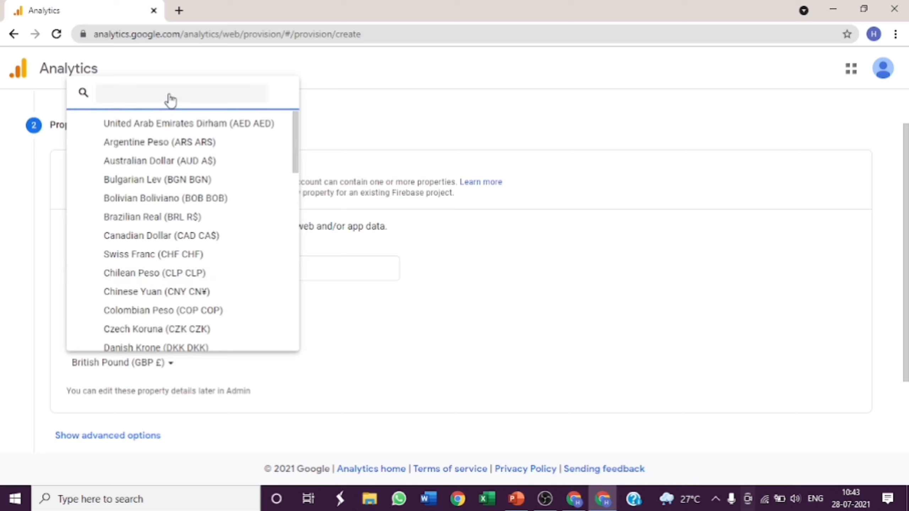
{"action": "type", "text": "i"}
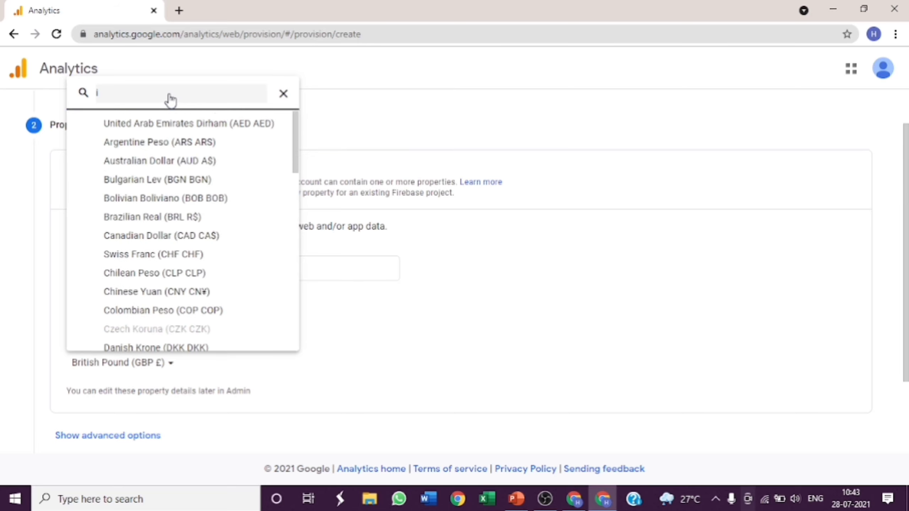
{"action": "left_click", "coordinate": [284, 343]}
Expand the advanced property options and continue to the business information without creating a Universal Analytics property
{"action": "scroll", "coordinate": [285, 343], "scroll_direction": "down", "scroll_amount": 3}
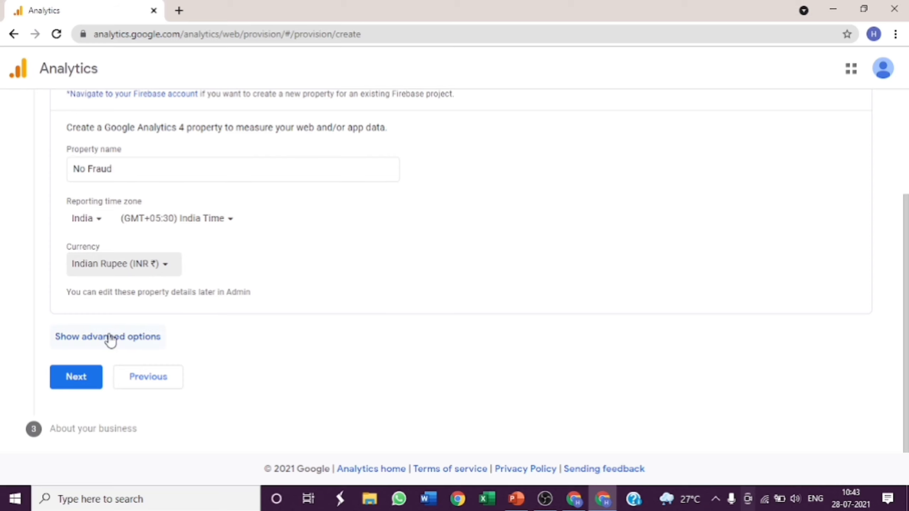
{"action": "left_click", "coordinate": [92, 342]}
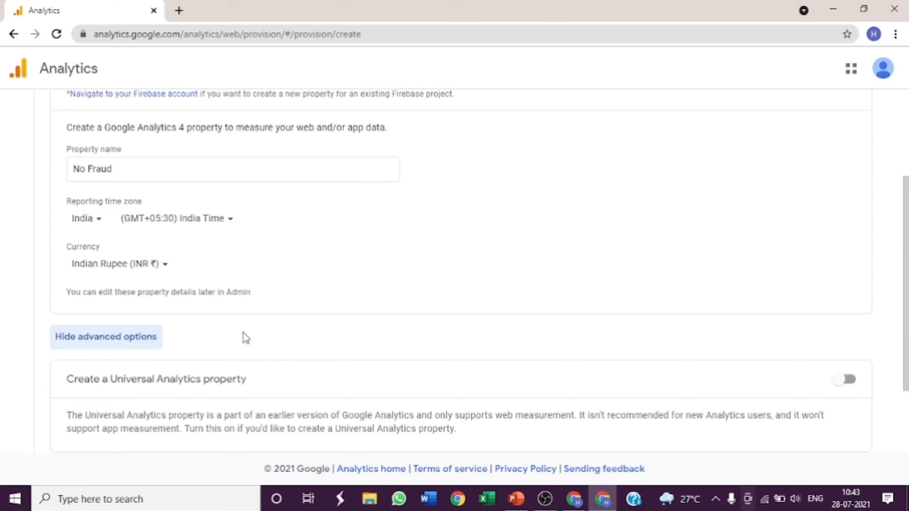
{"action": "scroll", "coordinate": [308, 338], "scroll_direction": "down", "scroll_amount": 3}
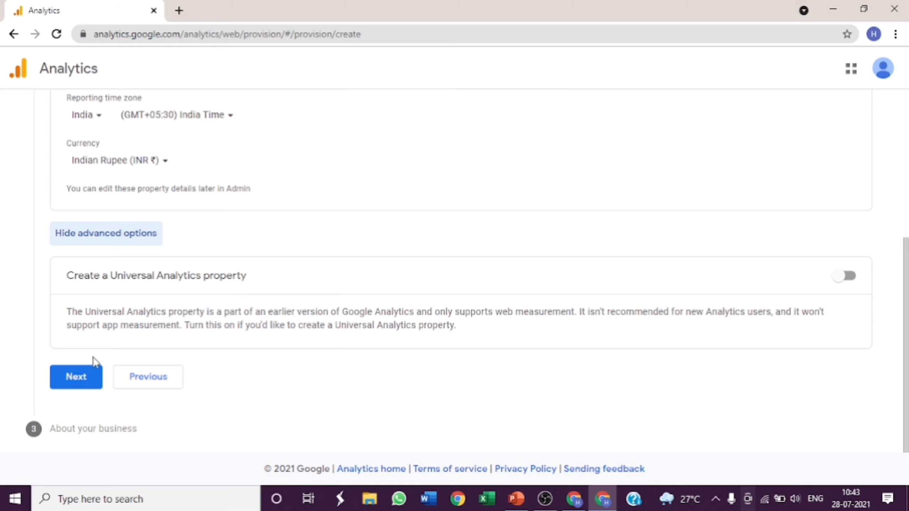
{"action": "left_click", "coordinate": [81, 379]}
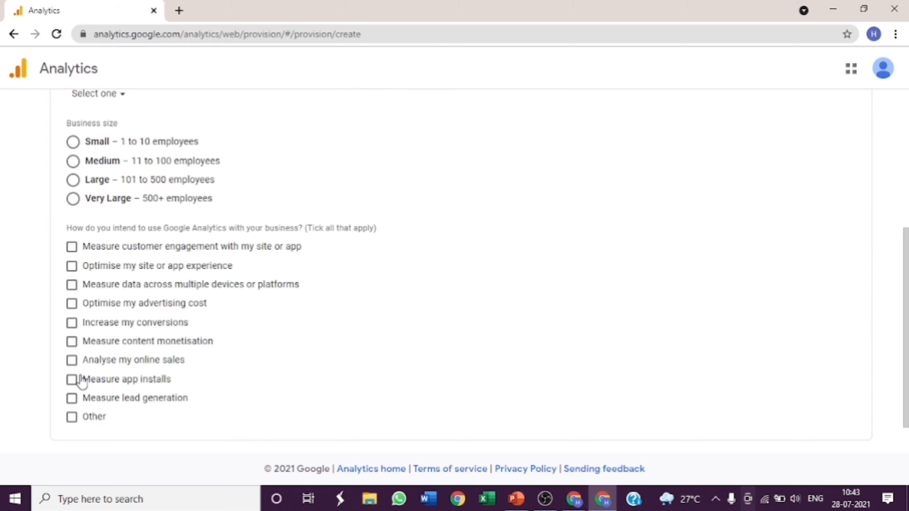
Set the industry category of the business to Other
{"action": "scroll", "coordinate": [261, 329], "scroll_direction": "up", "scroll_amount": 7}
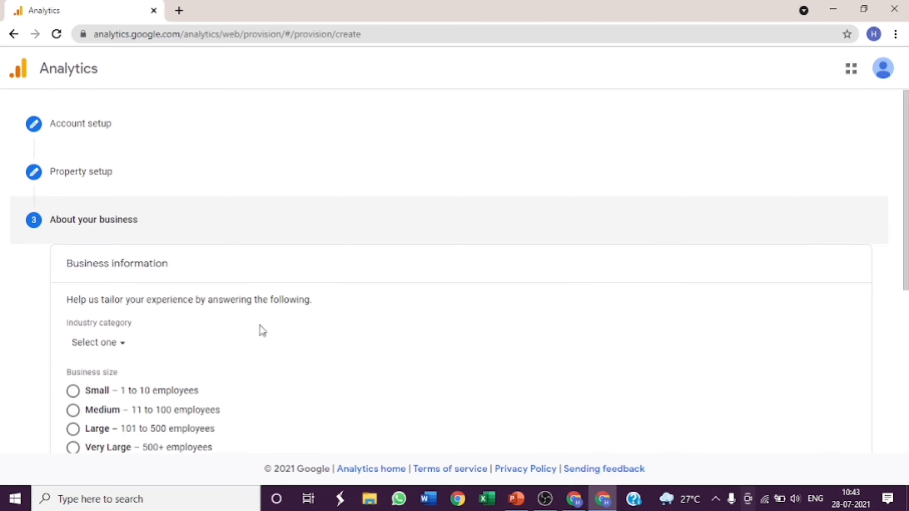
{"action": "scroll", "coordinate": [262, 329], "scroll_direction": "down", "scroll_amount": 4}
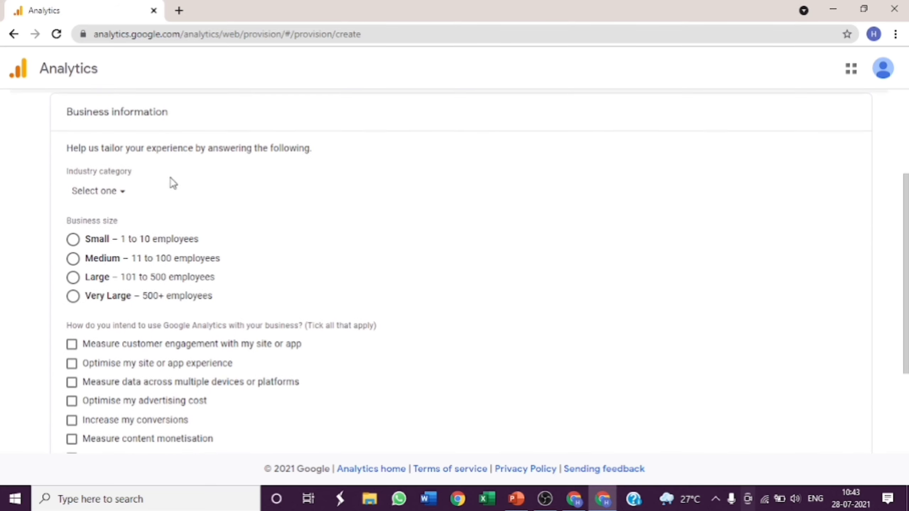
{"action": "left_click", "coordinate": [121, 190]}
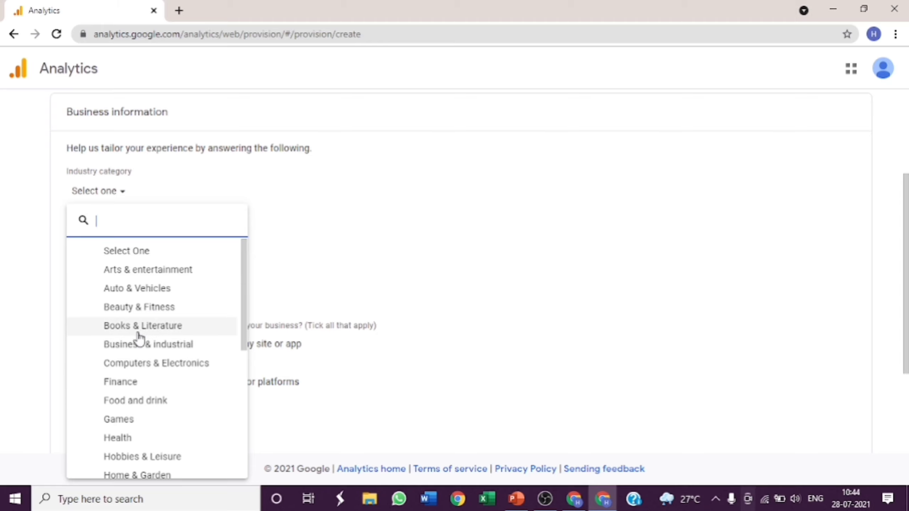
{"action": "scroll", "coordinate": [135, 444], "scroll_direction": "down", "scroll_amount": 2}
{"action": "scroll", "coordinate": [135, 445], "scroll_direction": "down", "scroll_amount": 3}
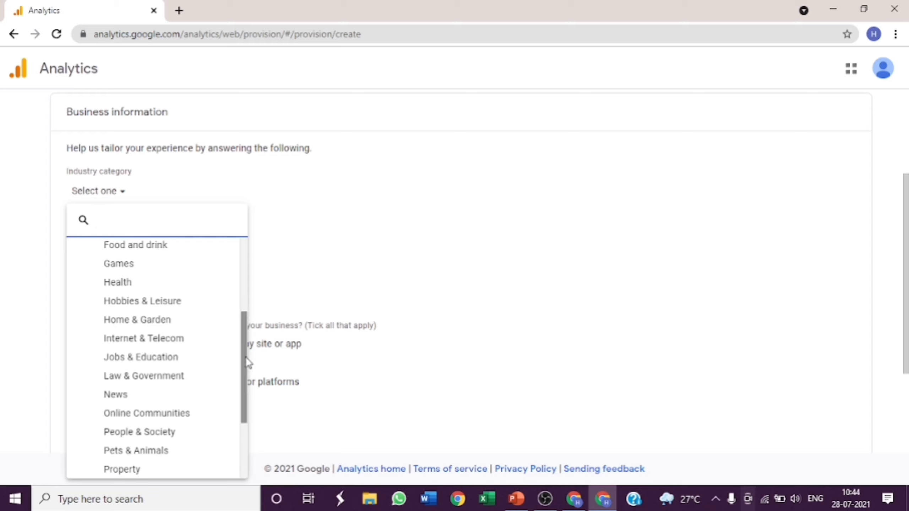
{"action": "left_click_drag", "start_coordinate": [243, 355], "coordinate": [240, 422]}
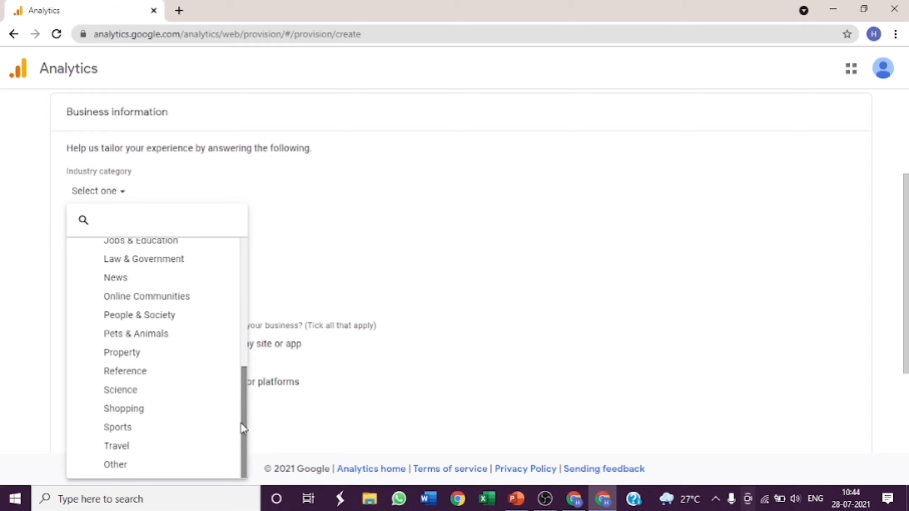
{"action": "left_click", "coordinate": [115, 465]}
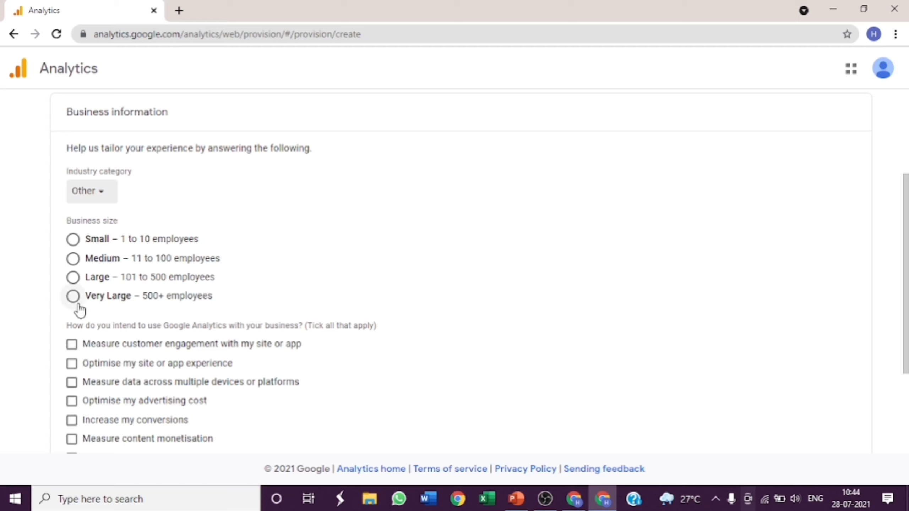
Set the business size to Small (1 to 10 employees), tick every intended use except Other, and submit the setup
{"action": "left_click", "coordinate": [74, 243]}
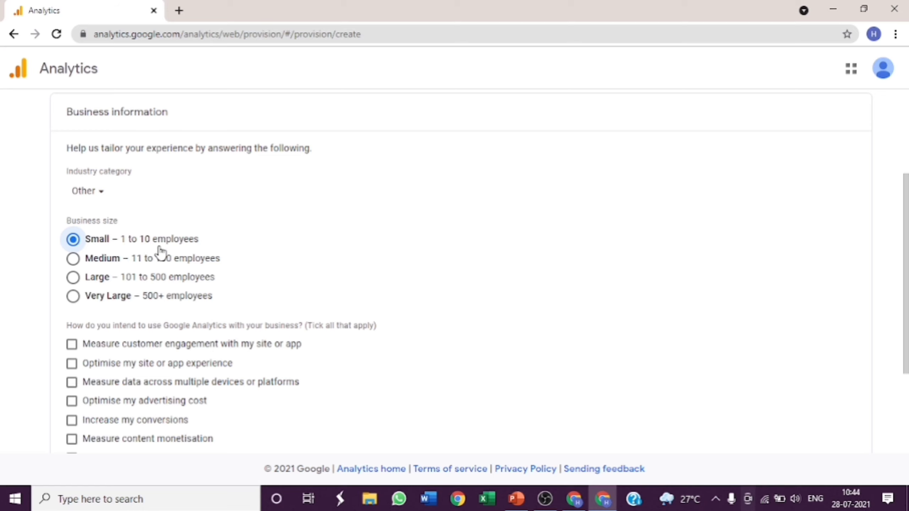
{"action": "scroll", "coordinate": [231, 279], "scroll_direction": "down", "scroll_amount": 1}
{"action": "scroll", "coordinate": [231, 279], "scroll_direction": "down", "scroll_amount": 3}
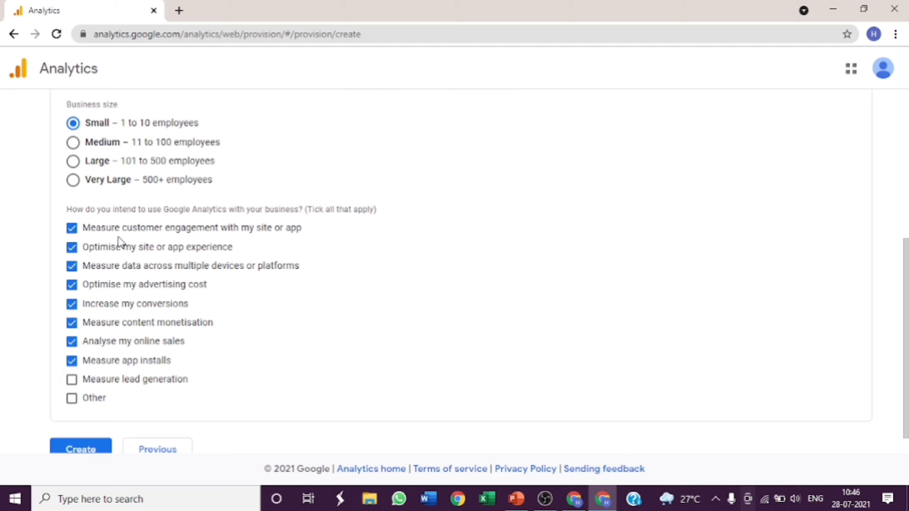
{"action": "left_click", "coordinate": [73, 382]}
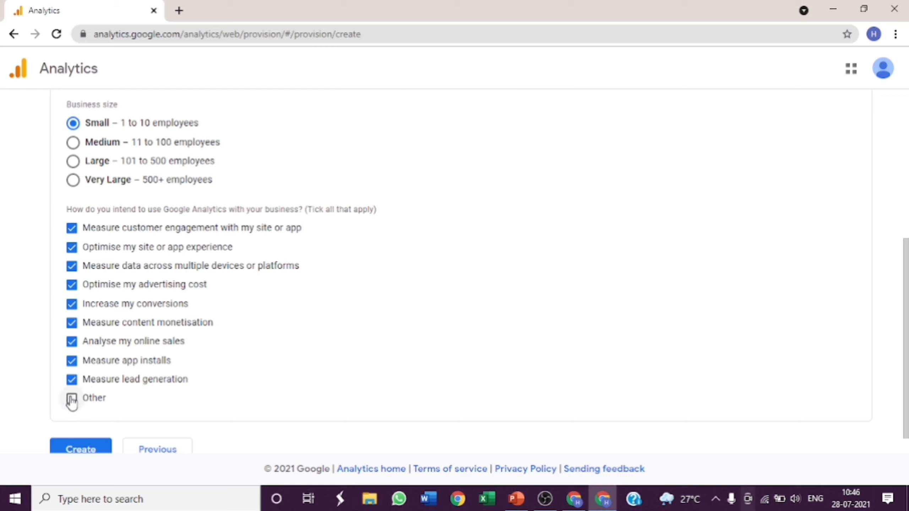
{"action": "scroll", "coordinate": [88, 401], "scroll_direction": "down", "scroll_amount": 1}
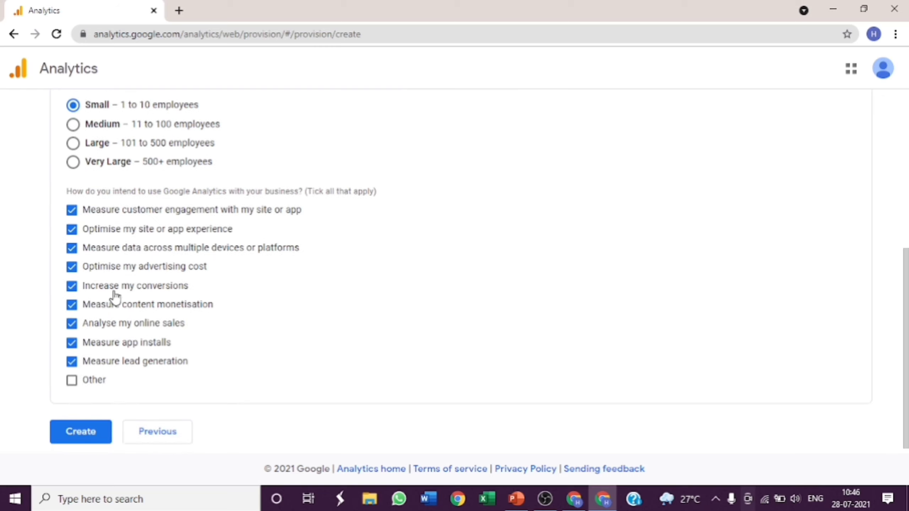
{"action": "left_click", "coordinate": [87, 432]}
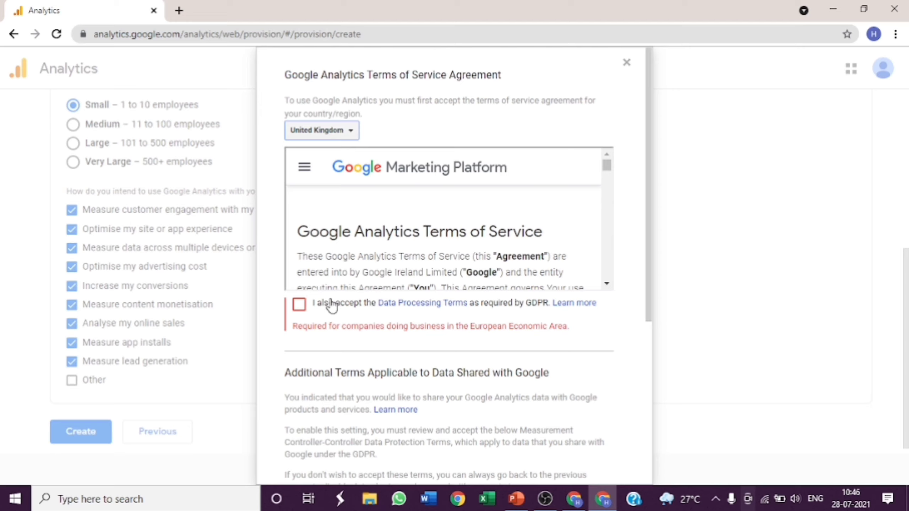
Accept the GDPR Data Processing Terms and set the terms of service country to India
{"action": "left_click", "coordinate": [300, 307]}
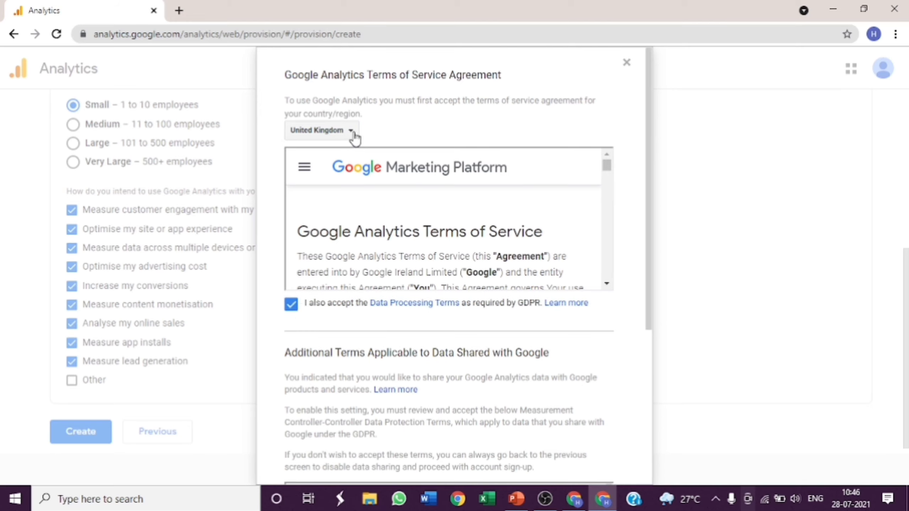
{"action": "left_click", "coordinate": [338, 133]}
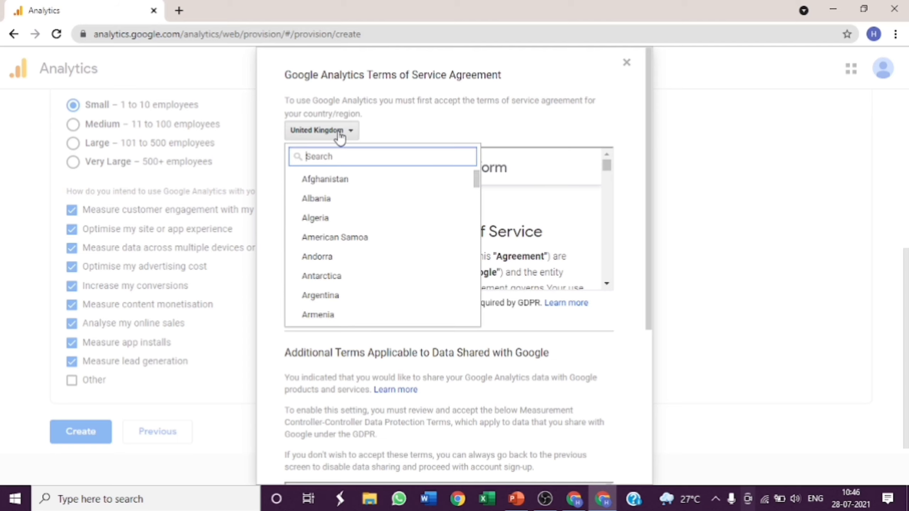
{"action": "left_click", "coordinate": [333, 152]}
{"action": "type", "text": "ind"}
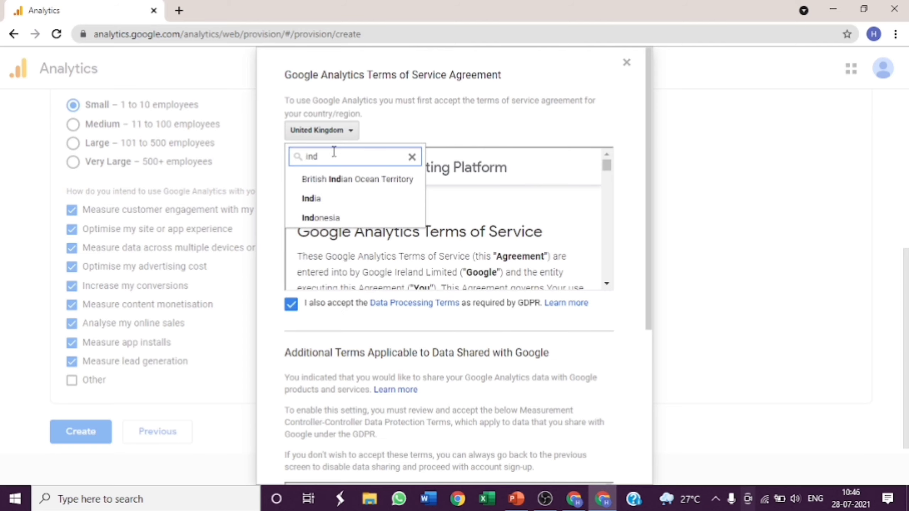
{"action": "left_click", "coordinate": [329, 199]}
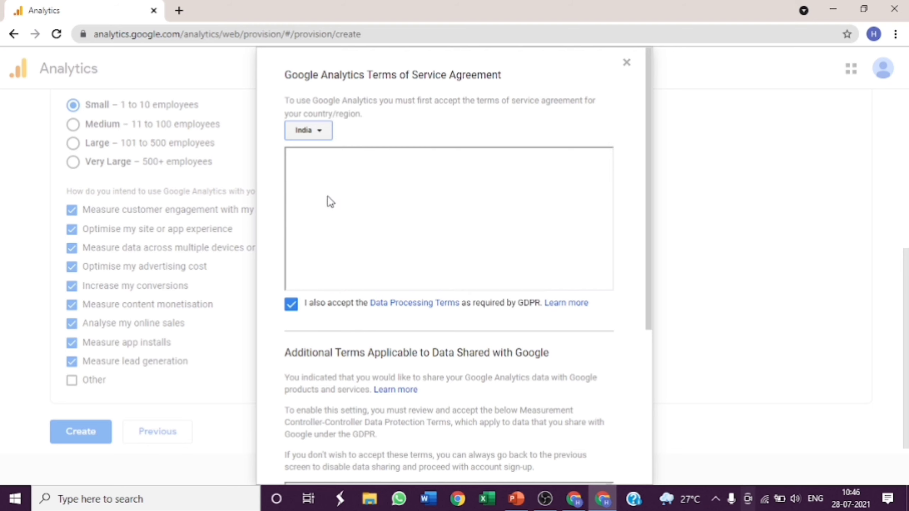
Accept the Measurement Controller-Controller Data Protection Terms and the service agreement, and save the email communication preferences with all four options ticked
{"action": "left_click_drag", "start_coordinate": [651, 132], "coordinate": [649, 296]}
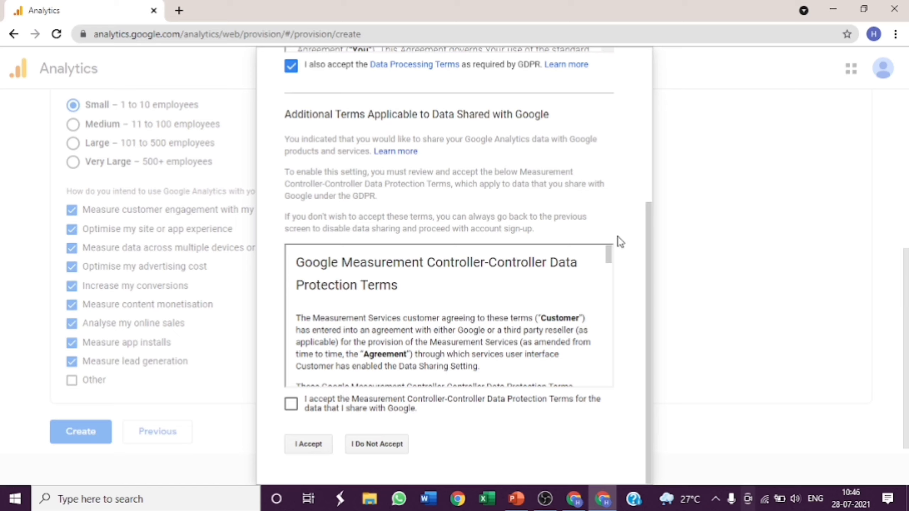
{"action": "left_click_drag", "start_coordinate": [609, 380], "coordinate": [609, 402]}
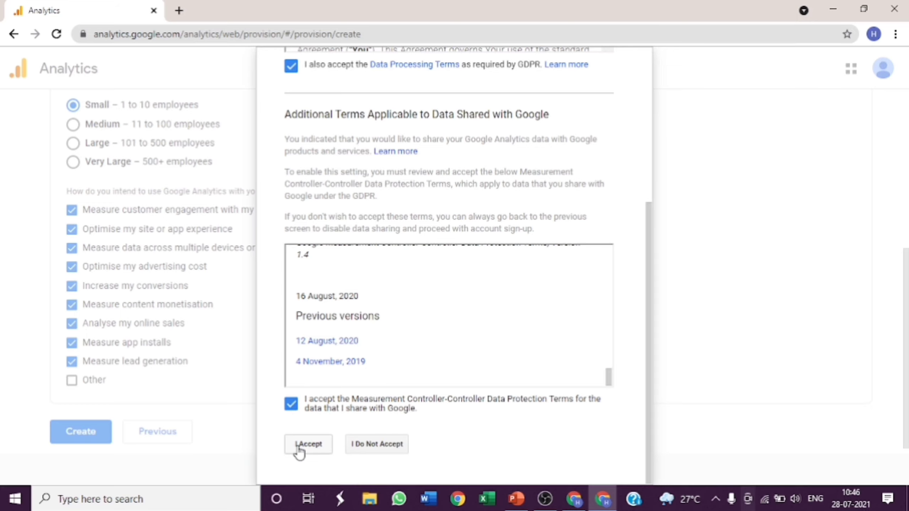
{"action": "left_click", "coordinate": [310, 450]}
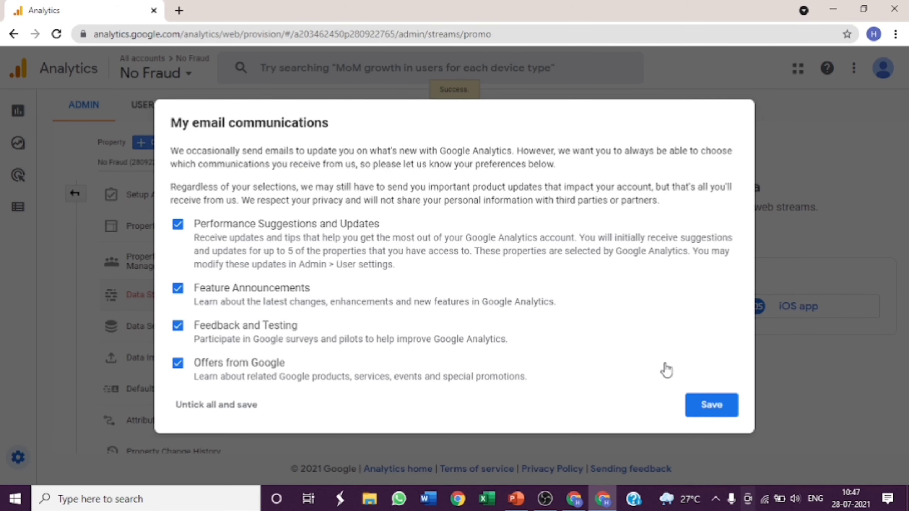
{"action": "left_click", "coordinate": [709, 412]}
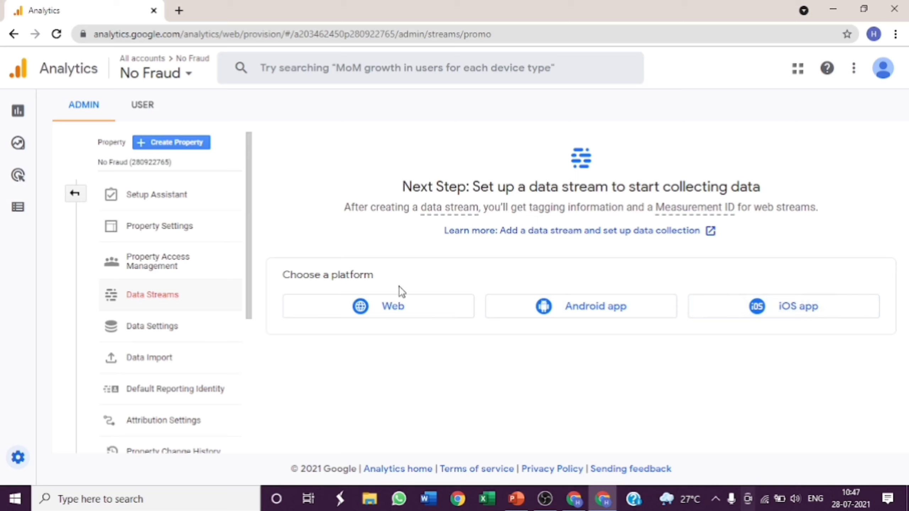
Start setting up a web data stream and copy the site address from the nofraud.in website opened in a new browser tab
{"action": "left_click", "coordinate": [376, 309]}
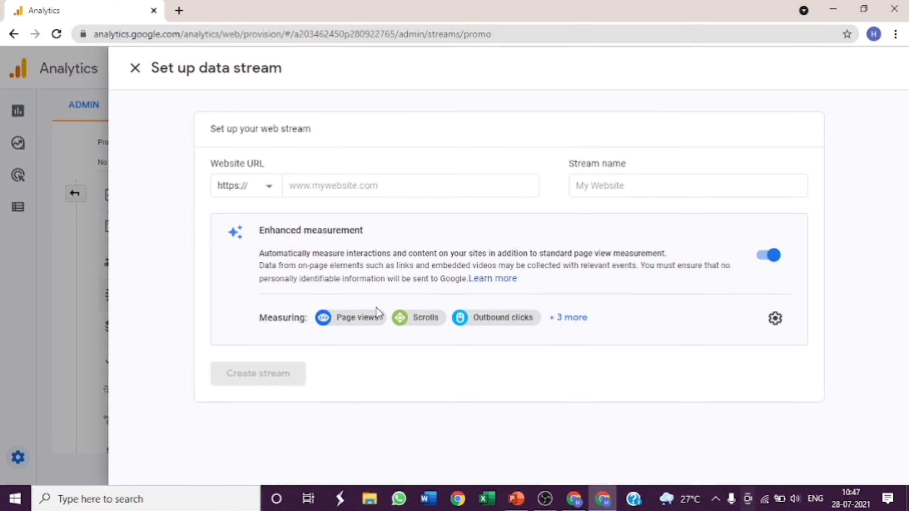
{"action": "left_click", "coordinate": [394, 184]}
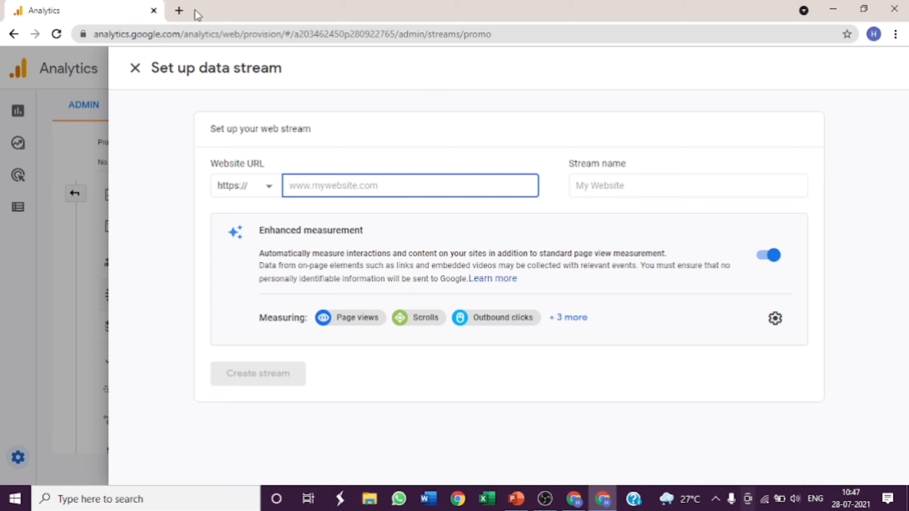
{"action": "left_click", "coordinate": [179, 10]}
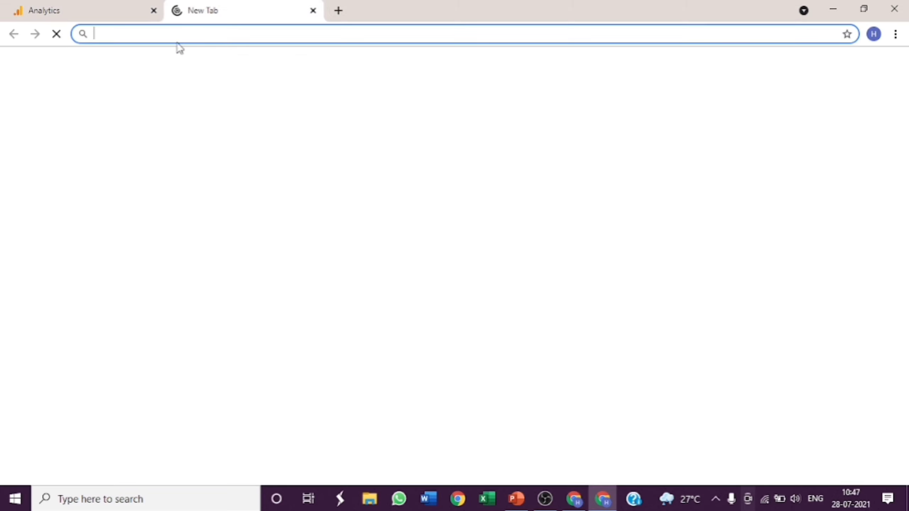
{"action": "type", "text": "no"}
{"action": "key", "text": "Return"}
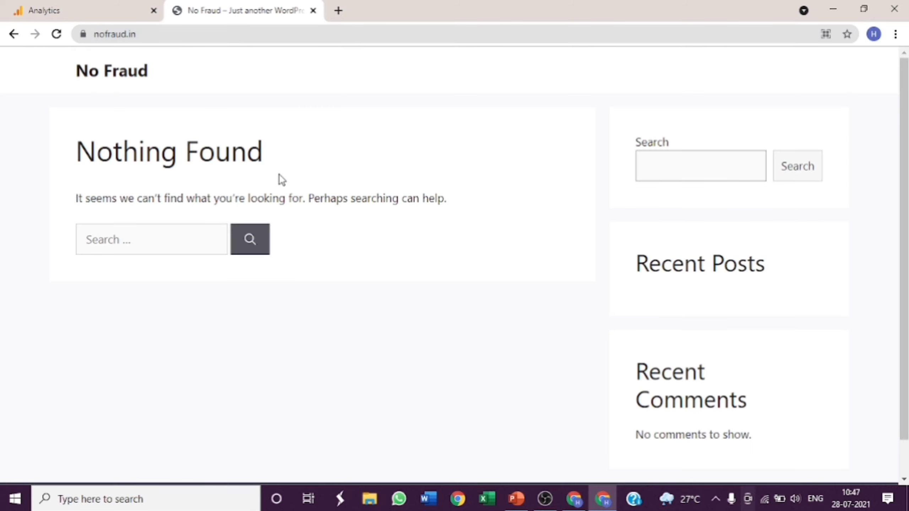
{"action": "key", "text": "ctrl+l"}
{"action": "left_click", "coordinate": [232, 68]}
{"action": "left_click", "coordinate": [165, 31]}
{"action": "key", "text": "ctrl+c"}
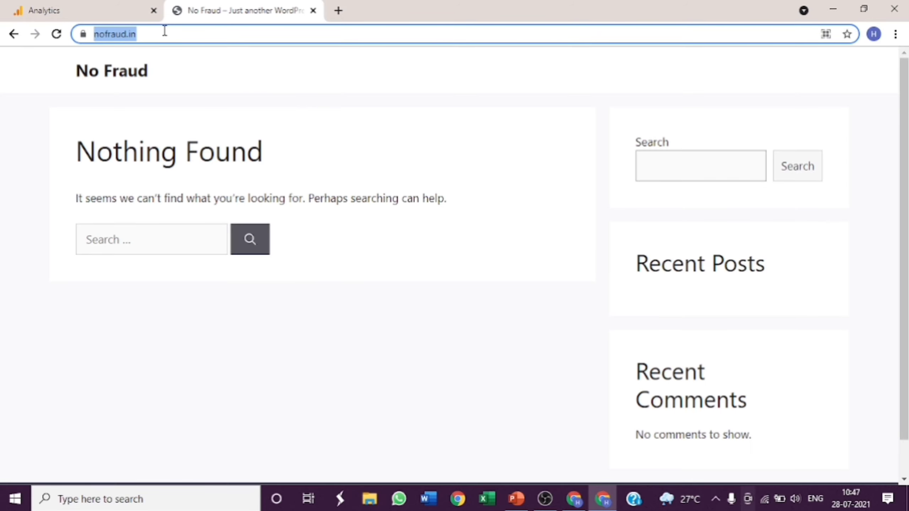
{"action": "left_click", "coordinate": [100, 8]}
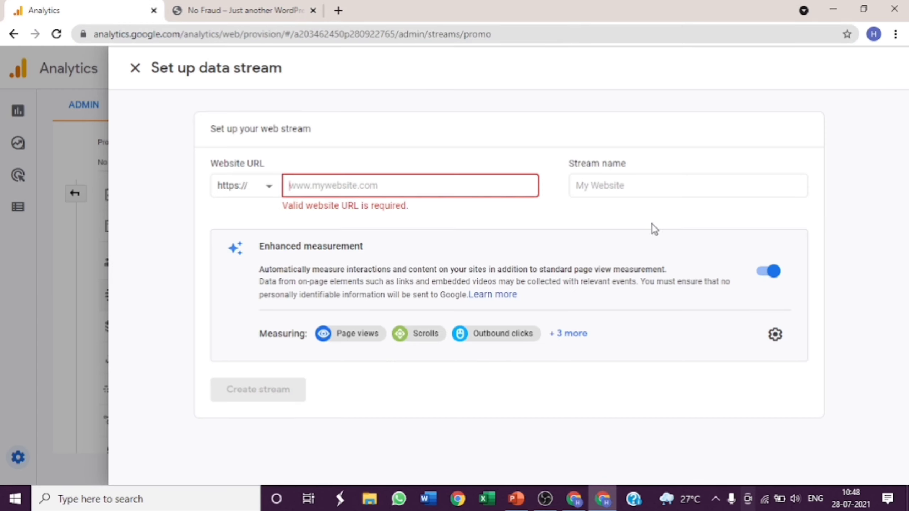
{"action": "key", "text": "ctrl+v"}
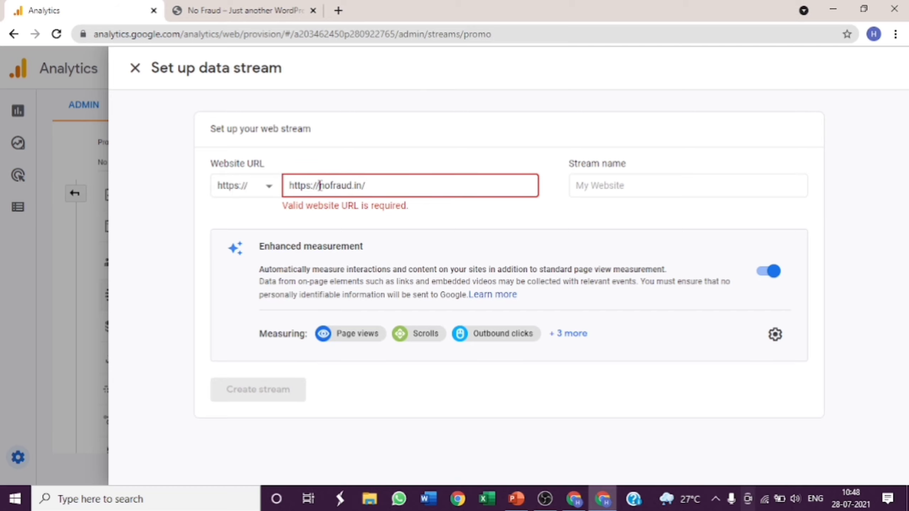
{"action": "left_click_drag", "start_coordinate": [319, 186], "coordinate": [275, 184]}
{"action": "key", "text": "BackSpace"}
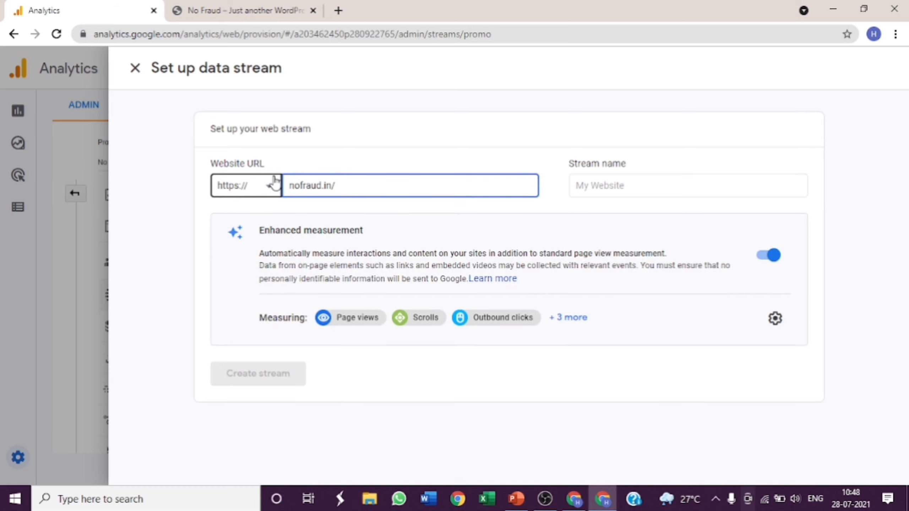
Name the web stream No Fraud and create it
{"action": "left_click", "coordinate": [592, 184]}
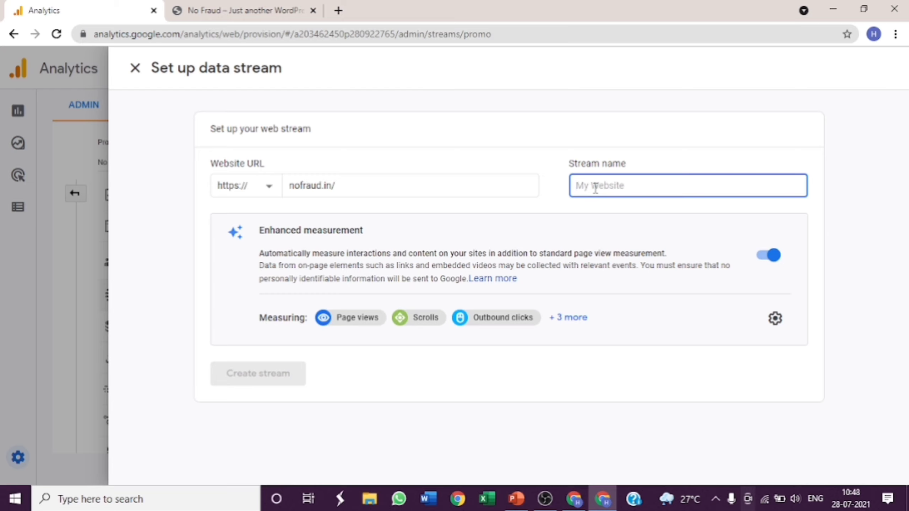
{"action": "type", "text": "No Fraud"}
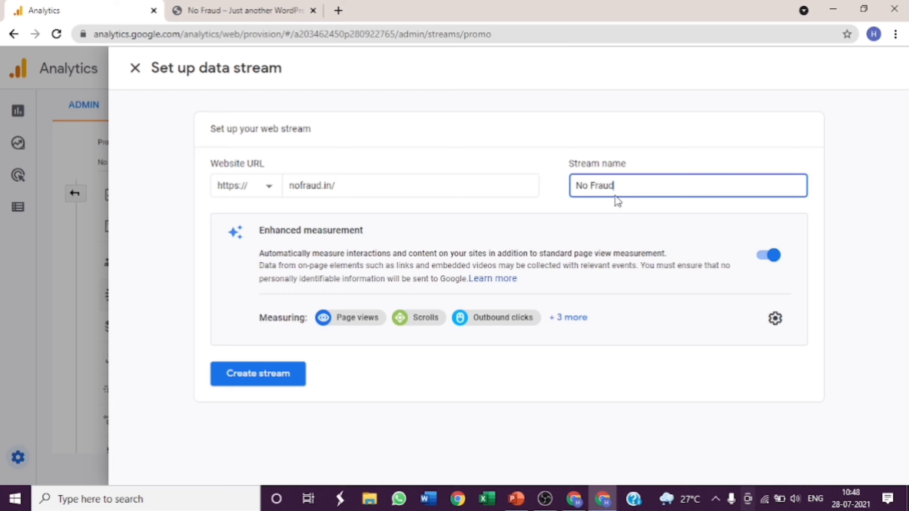
{"action": "left_click", "coordinate": [257, 376]}
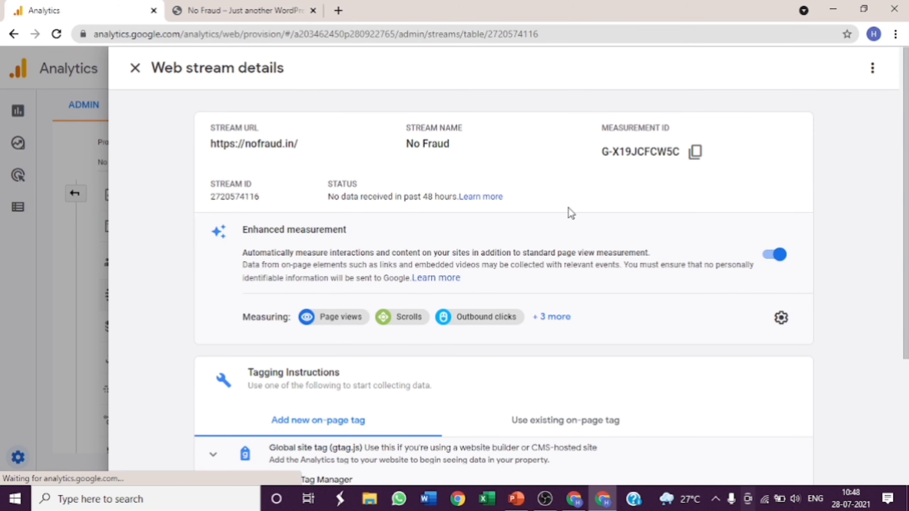
Dismiss the Measurement ID tip and examine the measurement ID in the web stream details
{"action": "scroll", "coordinate": [453, 385], "scroll_direction": "down", "scroll_amount": 5}
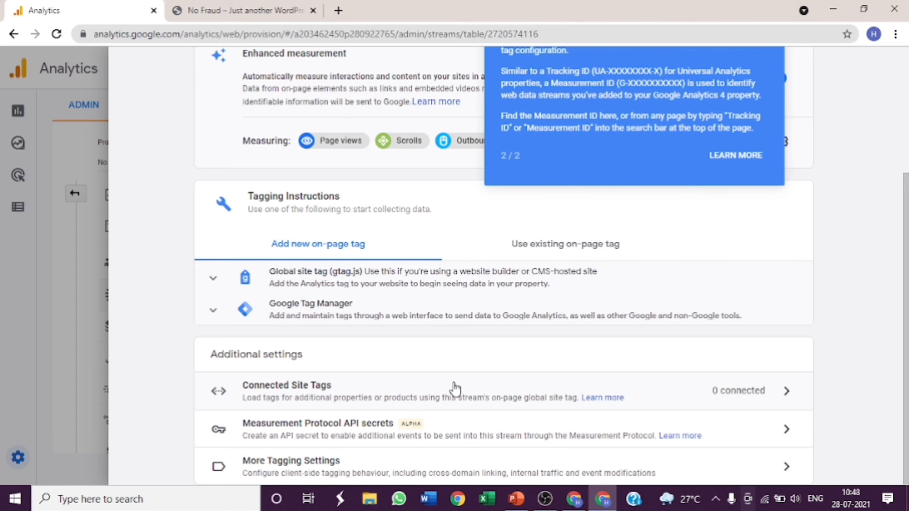
{"action": "scroll", "coordinate": [455, 388], "scroll_direction": "up", "scroll_amount": 5}
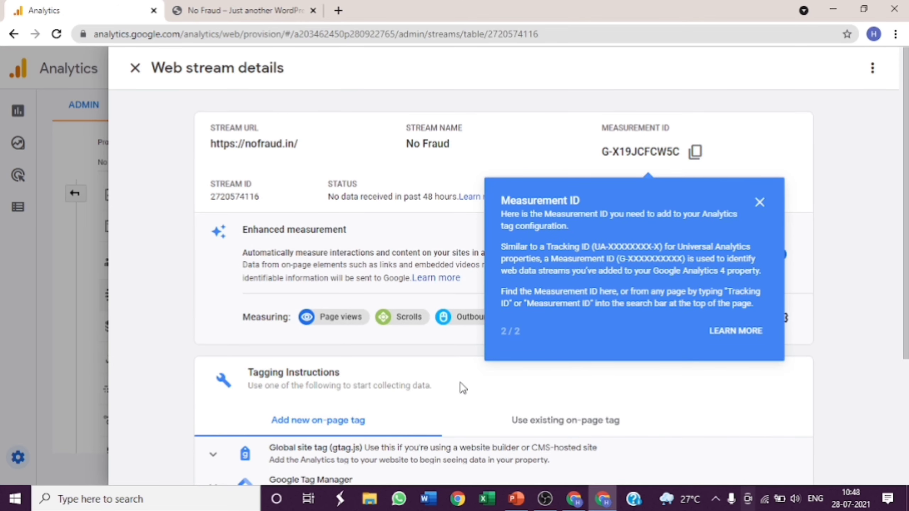
{"action": "left_click", "coordinate": [760, 202]}
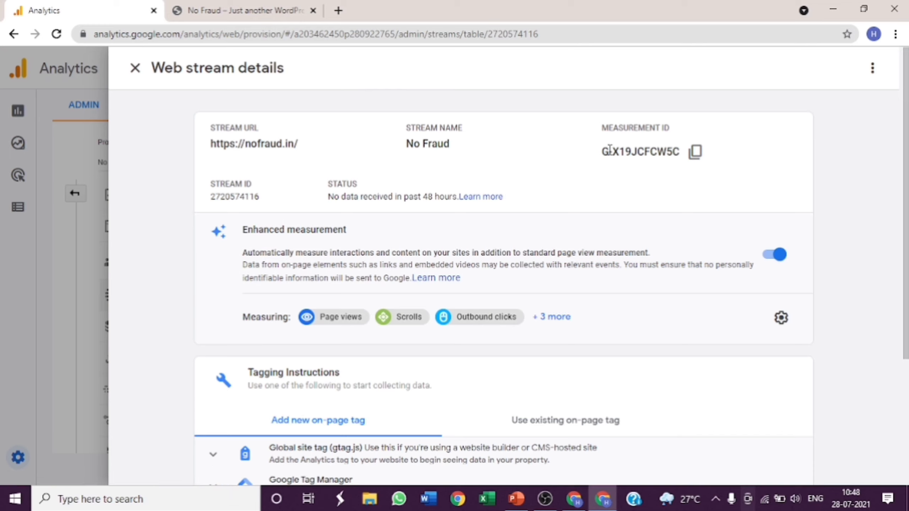
{"action": "left_click_drag", "start_coordinate": [604, 155], "coordinate": [681, 152]}
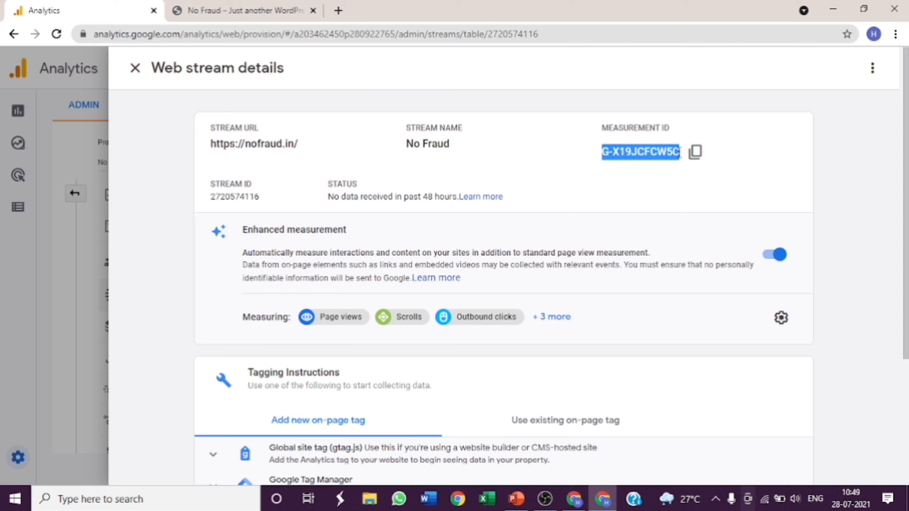
{"action": "left_click", "coordinate": [675, 176]}
{"action": "left_click_drag", "start_coordinate": [602, 152], "coordinate": [679, 154]}
{"action": "left_click", "coordinate": [644, 177]}
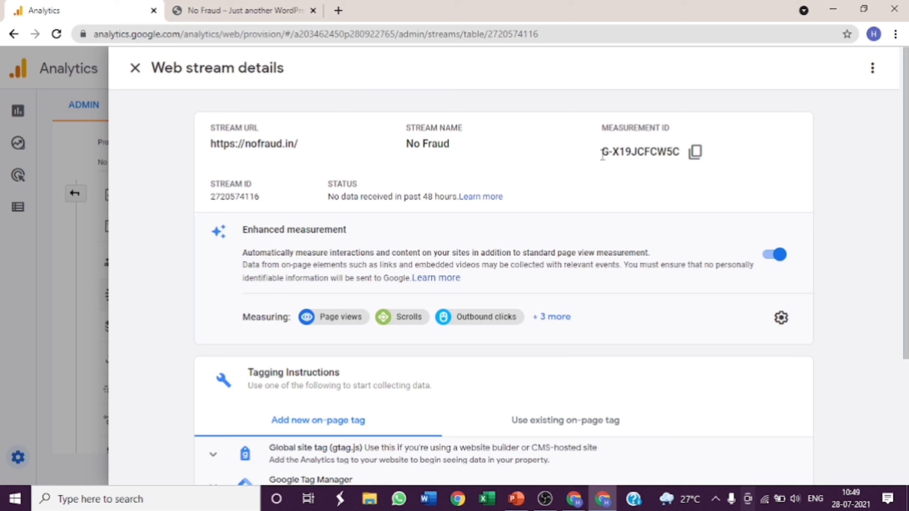
{"action": "left_click_drag", "start_coordinate": [602, 155], "coordinate": [680, 155]}
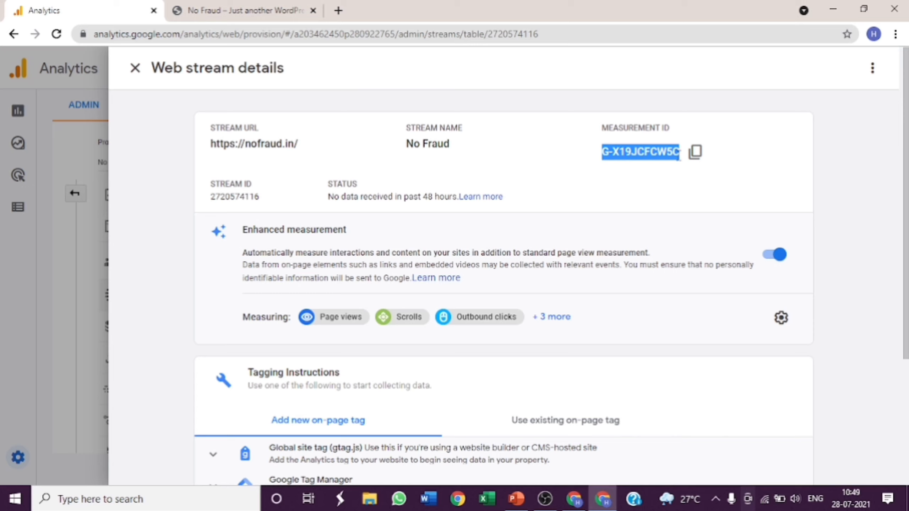
{"action": "left_click", "coordinate": [646, 186]}
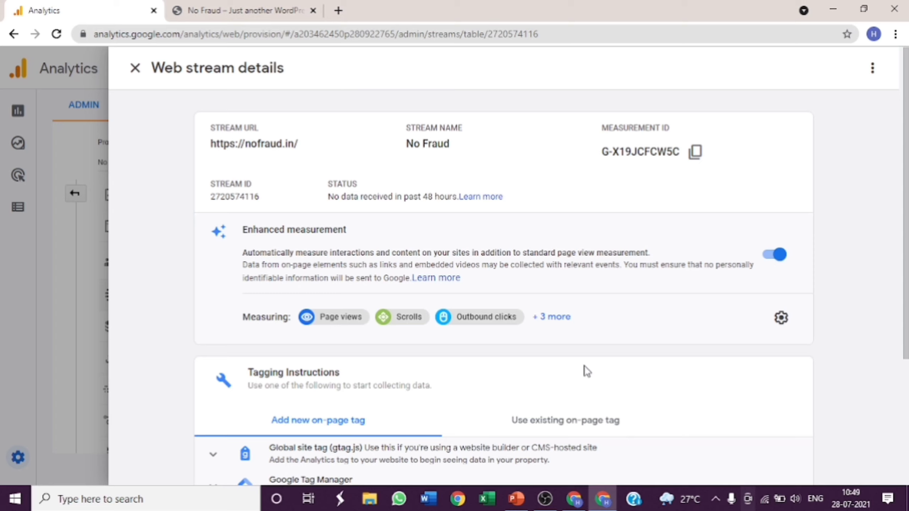
Review the stream URL, stream name, enhanced measurement and tagging instructions in the web stream details
{"action": "left_click_drag", "start_coordinate": [215, 128], "coordinate": [272, 138]}
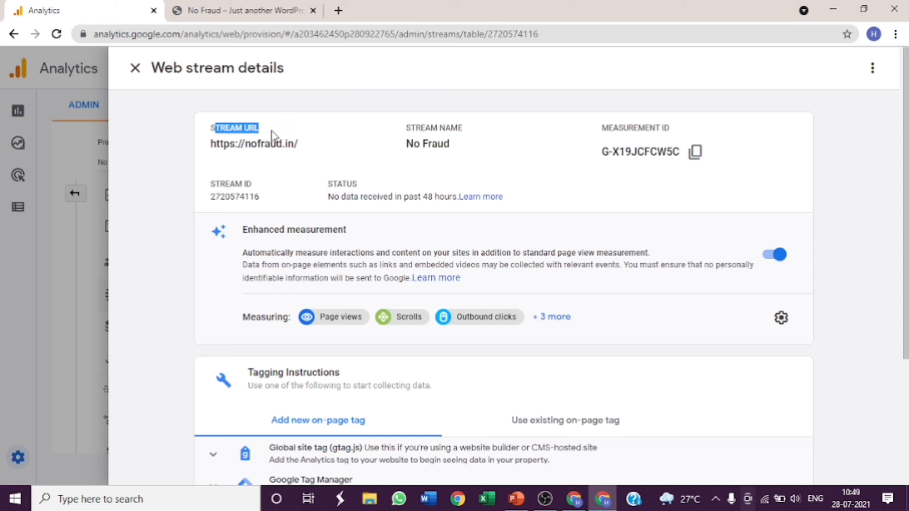
{"action": "left_click", "coordinate": [282, 143]}
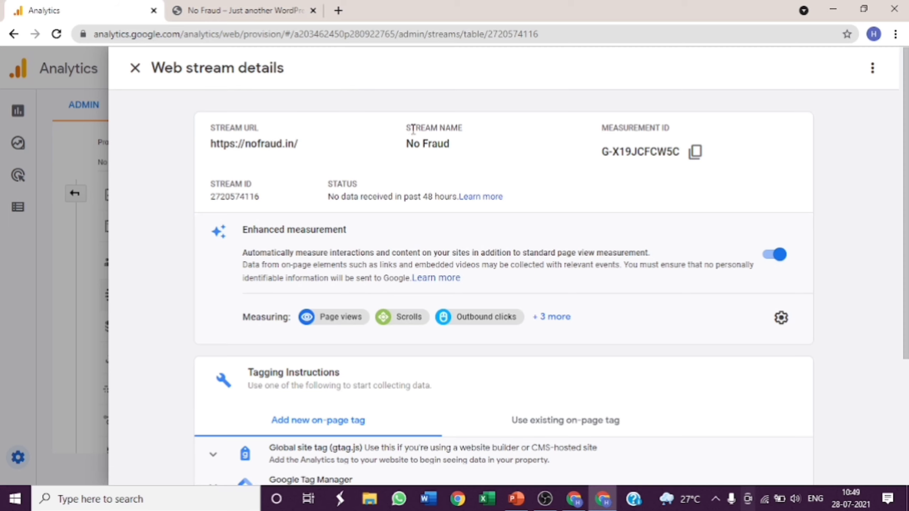
{"action": "left_click_drag", "start_coordinate": [407, 128], "coordinate": [475, 126]}
{"action": "scroll", "coordinate": [429, 207], "scroll_direction": "down", "scroll_amount": 5}
{"action": "scroll", "coordinate": [429, 206], "scroll_direction": "up", "scroll_amount": 4}
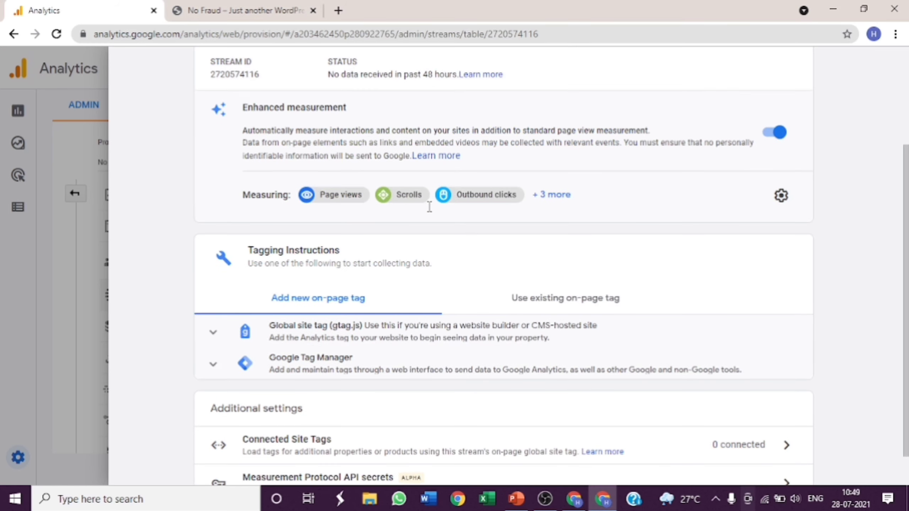
{"action": "scroll", "coordinate": [429, 206], "scroll_direction": "down", "scroll_amount": 4}
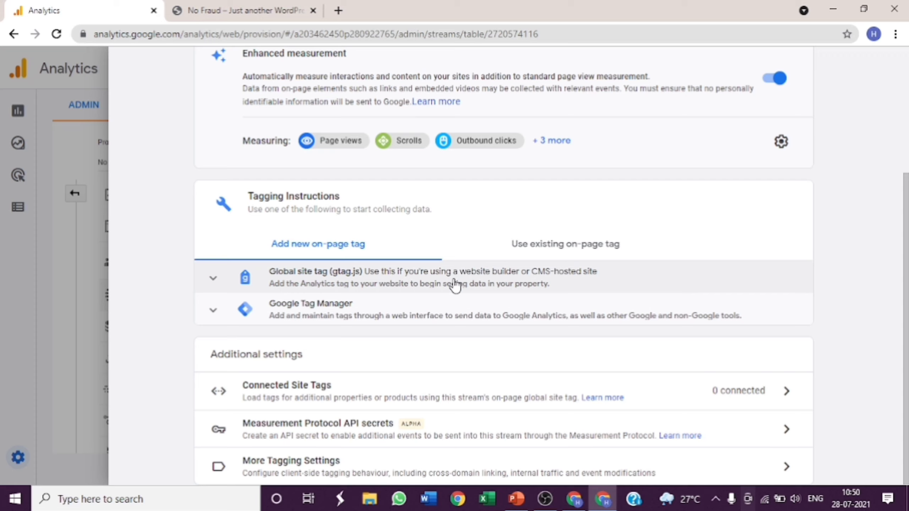
{"action": "scroll", "coordinate": [455, 286], "scroll_direction": "up", "scroll_amount": 5}
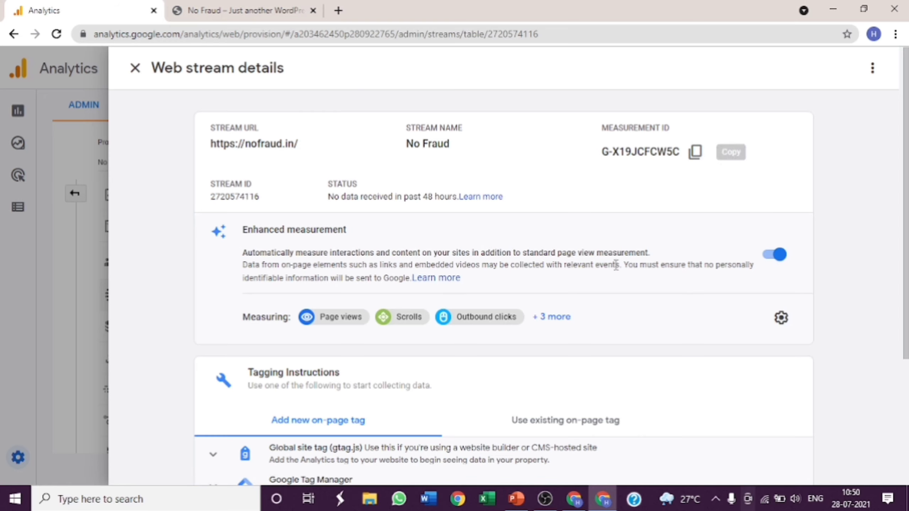
Expand the Global site tag (gtag.js) instructions and check the measurement ID in the code snippet against the stream's details
{"action": "scroll", "coordinate": [554, 275], "scroll_direction": "down", "scroll_amount": 5}
{"action": "left_click", "coordinate": [502, 283]}
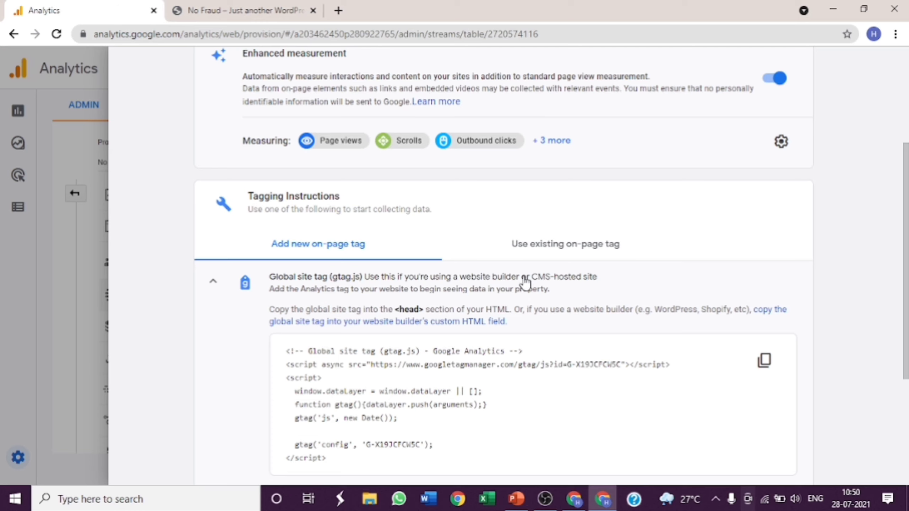
{"action": "scroll", "coordinate": [573, 265], "scroll_direction": "down", "scroll_amount": 1}
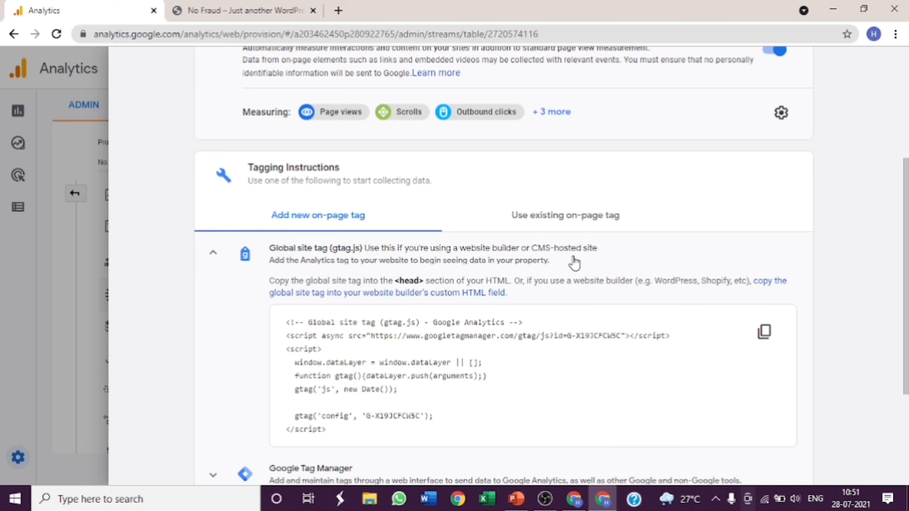
{"action": "scroll", "coordinate": [574, 263], "scroll_direction": "up", "scroll_amount": 6}
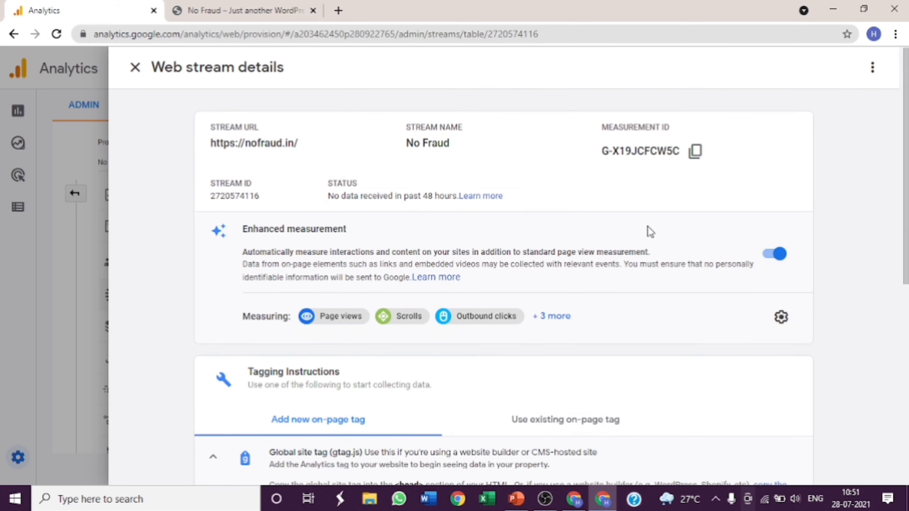
{"action": "scroll", "coordinate": [650, 231], "scroll_direction": "down", "scroll_amount": 6}
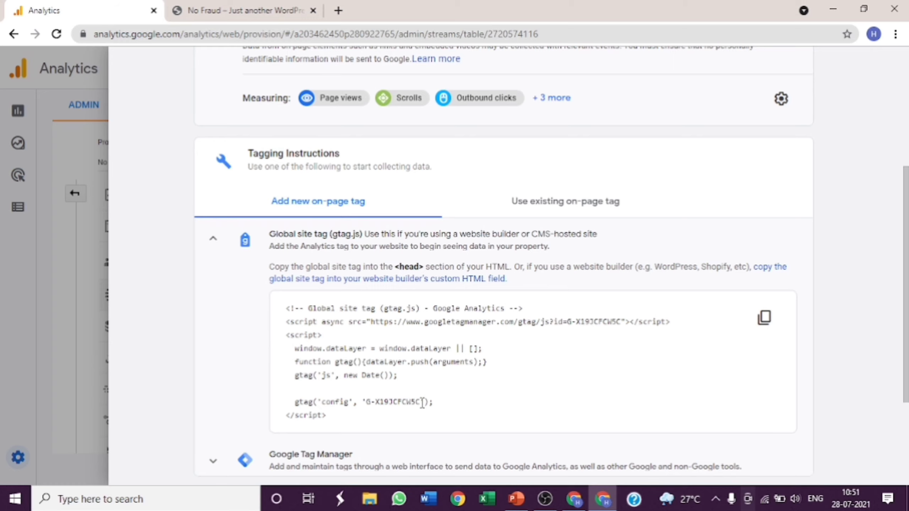
{"action": "left_click_drag", "start_coordinate": [422, 401], "coordinate": [367, 402]}
{"action": "left_click", "coordinate": [368, 403]}
{"action": "scroll", "coordinate": [551, 263], "scroll_direction": "up", "scroll_amount": 6}
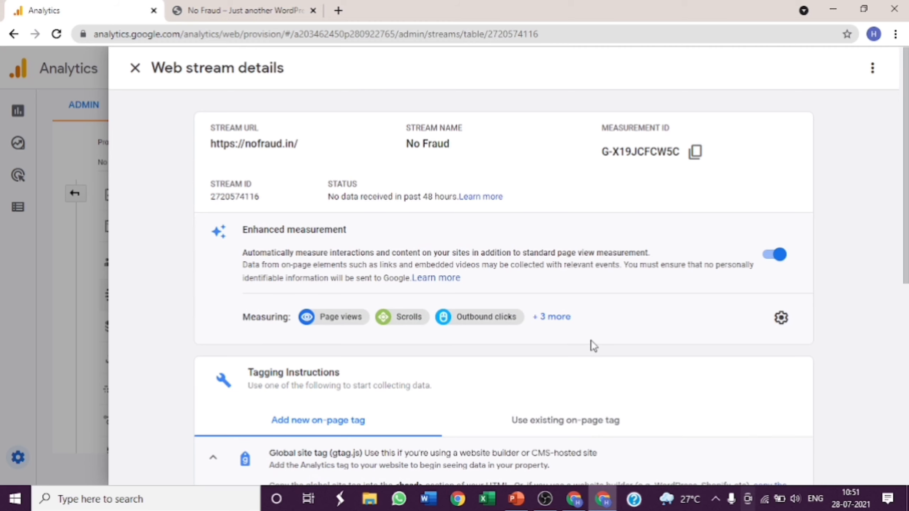
{"action": "scroll", "coordinate": [591, 345], "scroll_direction": "down", "scroll_amount": 7}
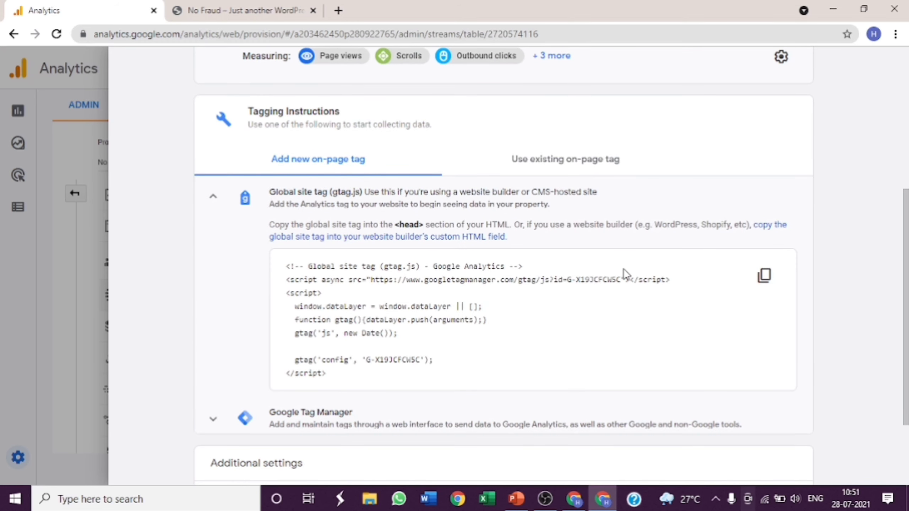
{"action": "scroll", "coordinate": [623, 274], "scroll_direction": "up", "scroll_amount": 1}
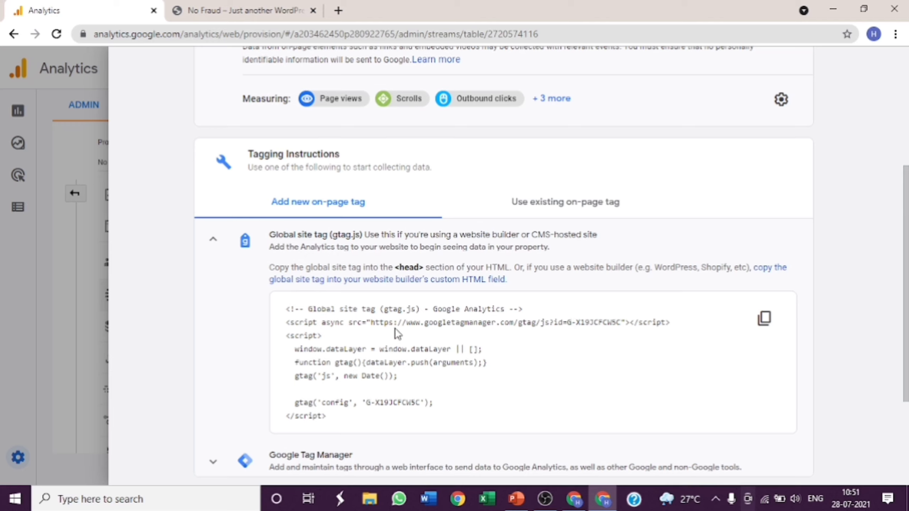
Switch to the No Fraud WordPress dashboard and search the plugins available to add for "insert header and footer"
{"action": "left_click", "coordinate": [574, 499]}
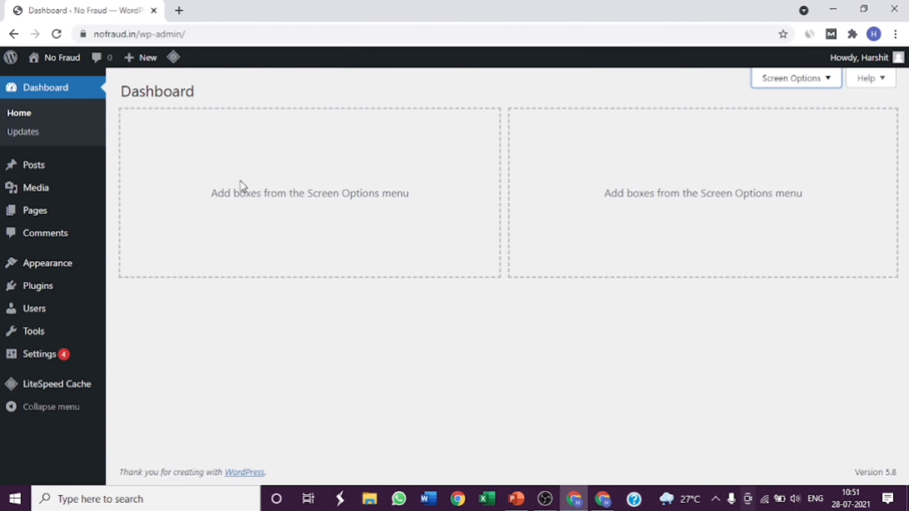
{"action": "mouse_move", "coordinate": [44, 290]}
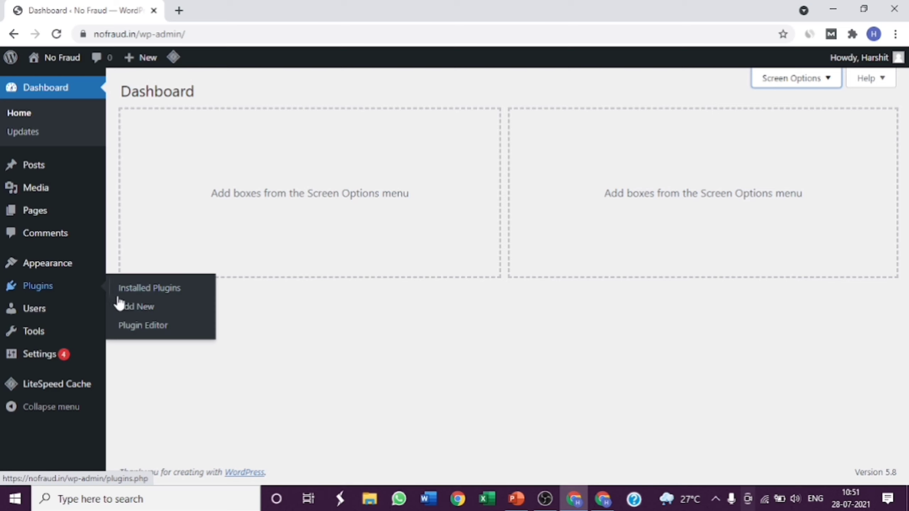
{"action": "left_click", "coordinate": [127, 309]}
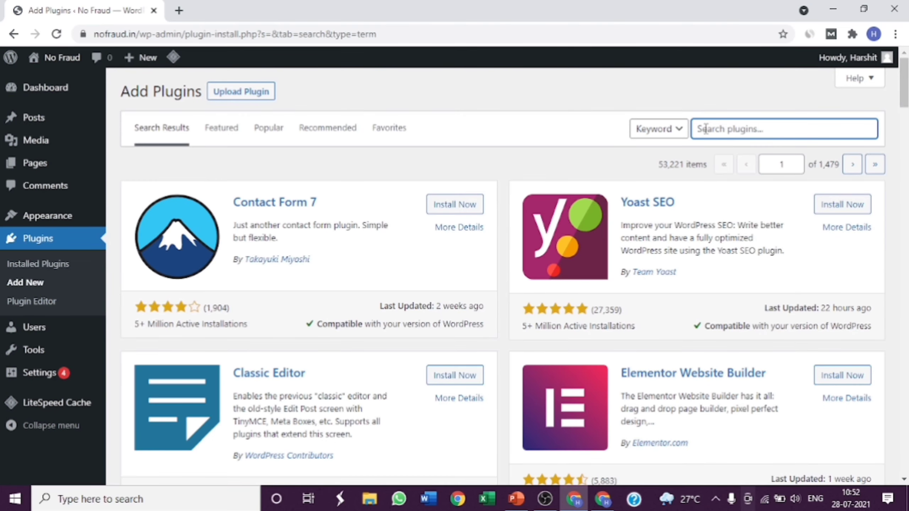
{"action": "type", "text": "insert header and footer"}
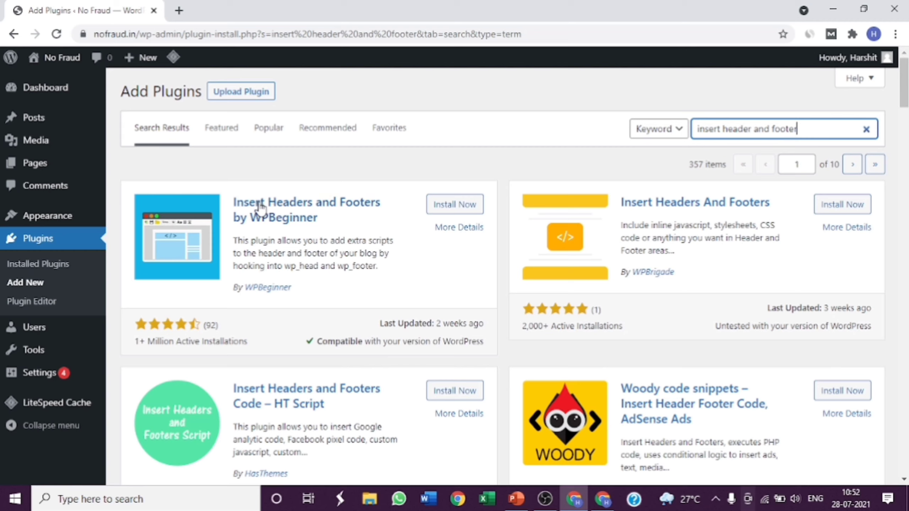
Install and activate the Insert Headers and Footers plugin by WPBeginner
{"action": "left_click", "coordinate": [456, 212]}
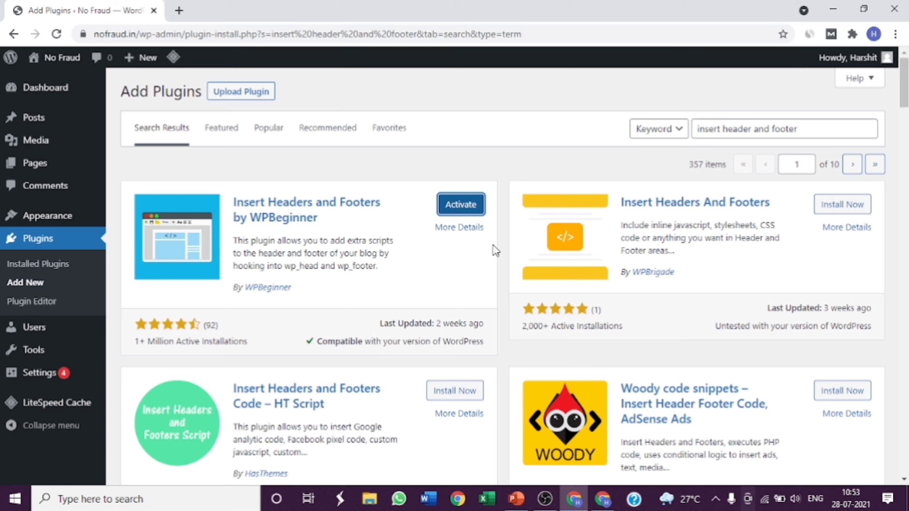
{"action": "left_click", "coordinate": [465, 207]}
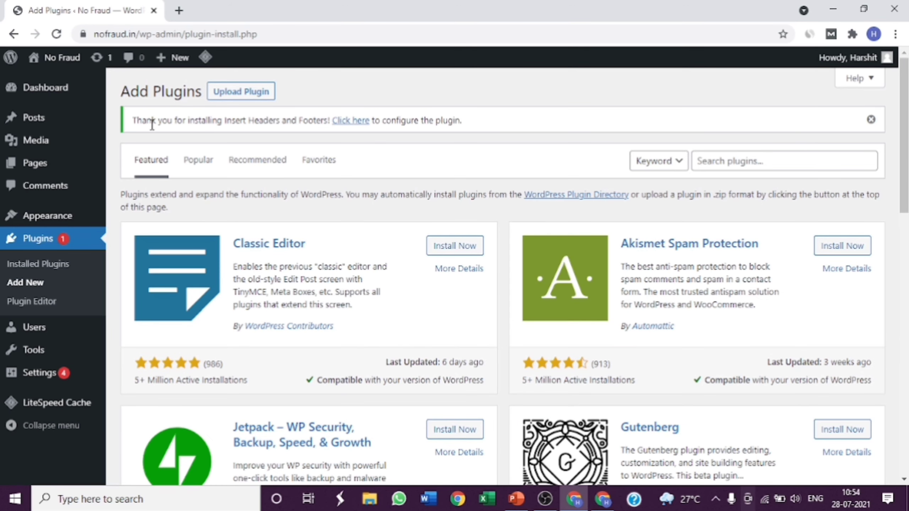
{"action": "left_click_drag", "start_coordinate": [151, 121], "coordinate": [461, 122]}
{"action": "left_click", "coordinate": [394, 122]}
Open the Insert Headers and Footers settings and review the script fields for the header, body and footer
{"action": "mouse_move", "coordinate": [36, 374]}
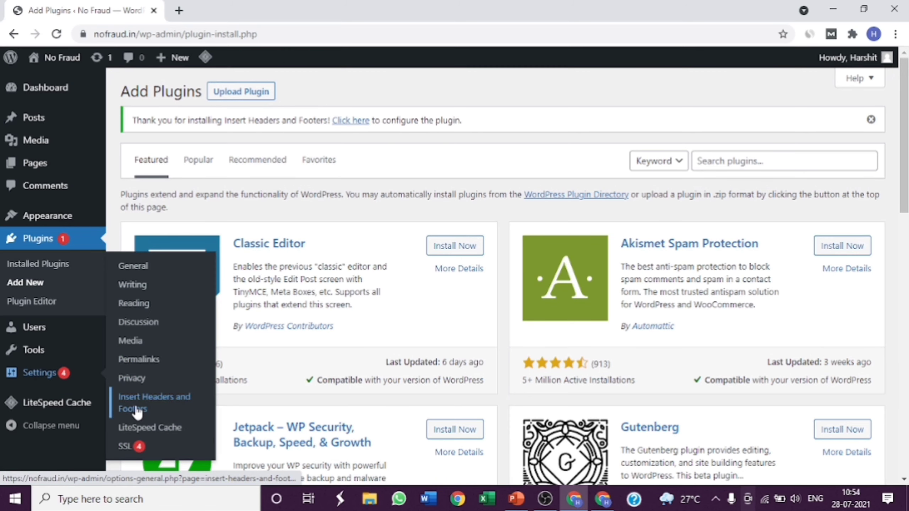
{"action": "left_click", "coordinate": [137, 412]}
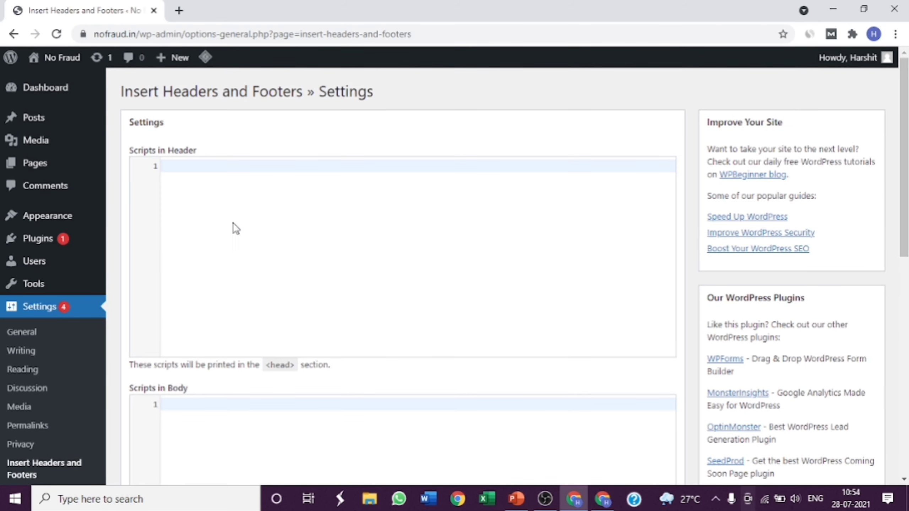
{"action": "scroll", "coordinate": [222, 300], "scroll_direction": "down", "scroll_amount": 1}
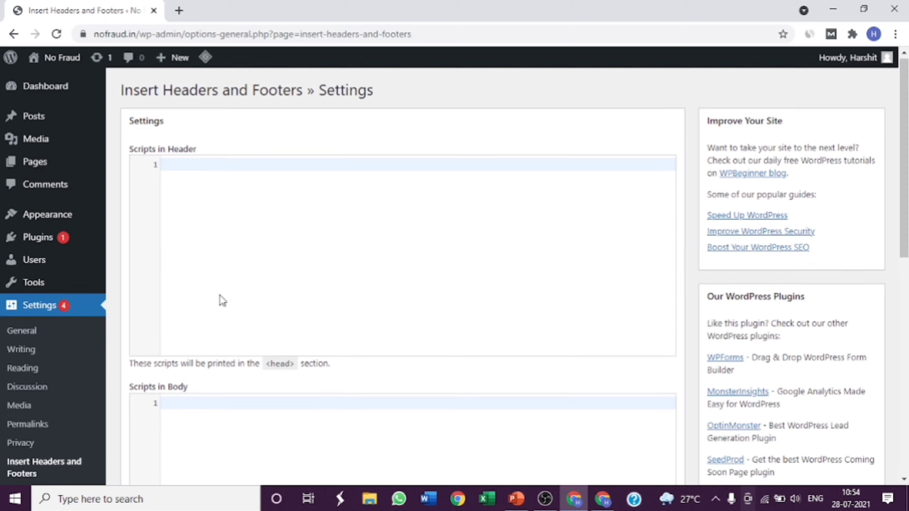
{"action": "scroll", "coordinate": [221, 301], "scroll_direction": "down", "scroll_amount": 5}
{"action": "scroll", "coordinate": [264, 410], "scroll_direction": "down", "scroll_amount": 5}
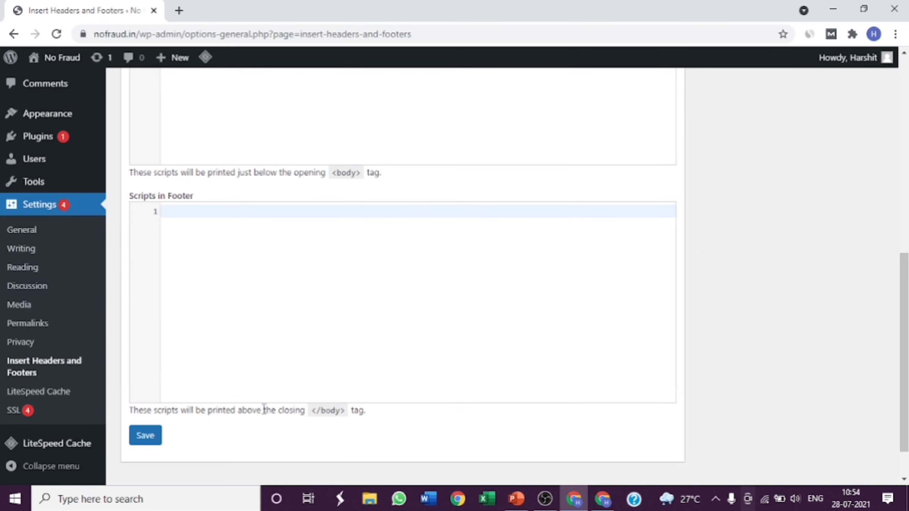
{"action": "scroll", "coordinate": [263, 410], "scroll_direction": "up", "scroll_amount": 10}
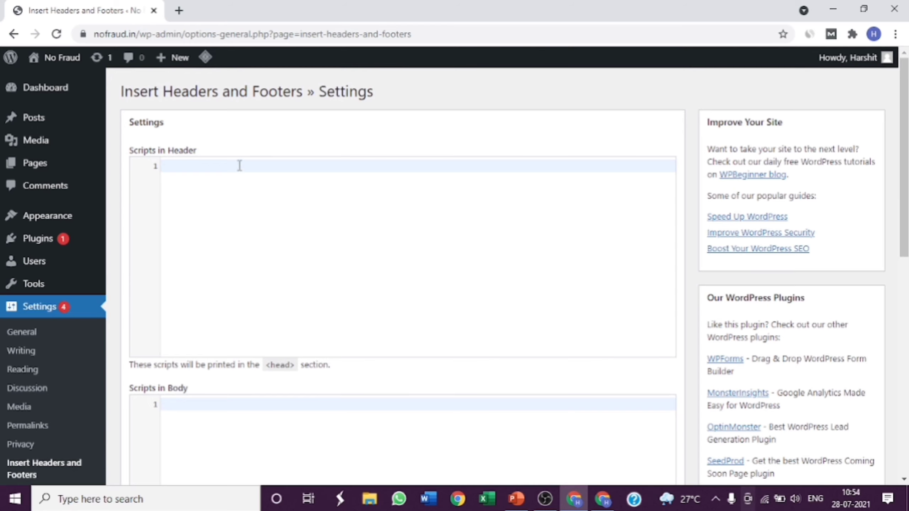
{"action": "scroll", "coordinate": [219, 393], "scroll_direction": "down", "scroll_amount": 4}
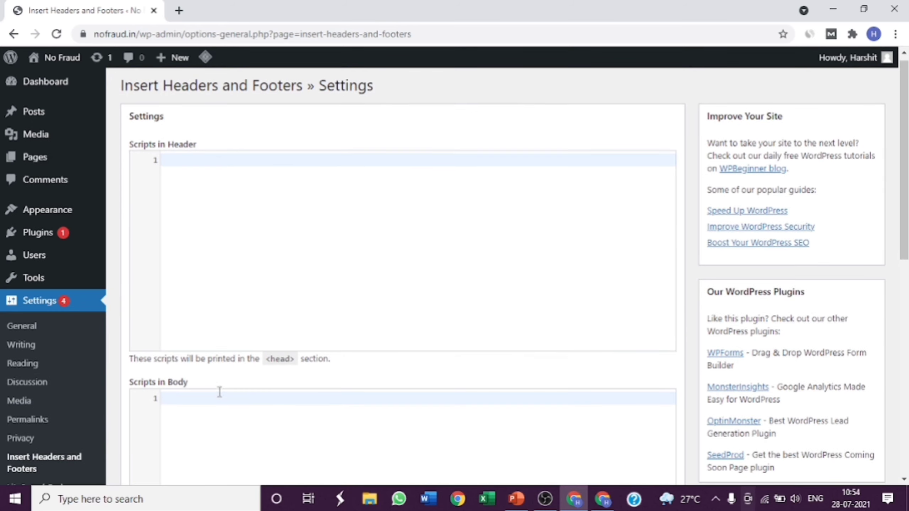
{"action": "scroll", "coordinate": [273, 268], "scroll_direction": "down", "scroll_amount": 5}
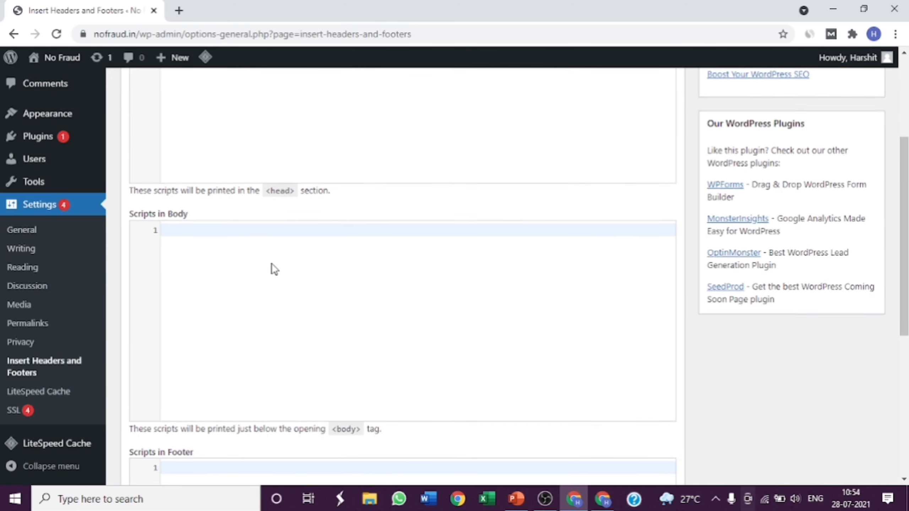
{"action": "scroll", "coordinate": [379, 315], "scroll_direction": "up", "scroll_amount": 10}
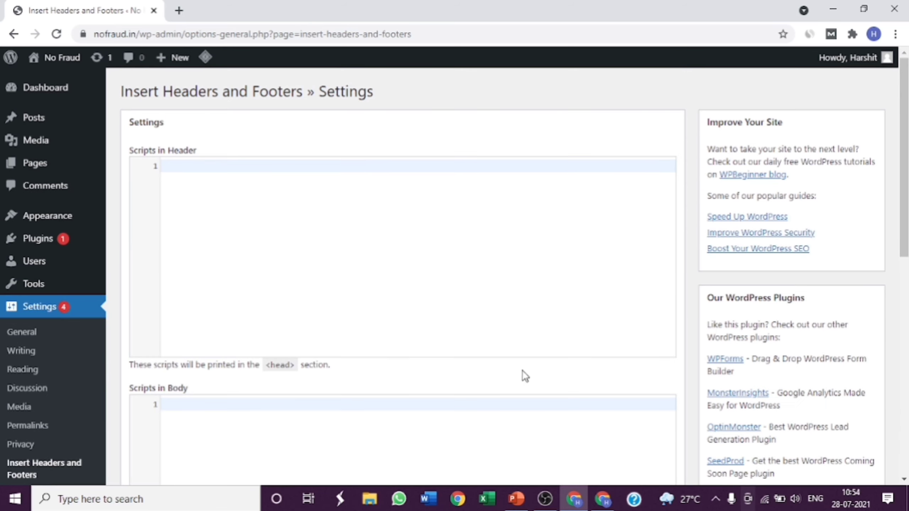
Switch to Google Analytics, review the tag placement instructions and copy the Global site tag (gtag.js) code snippet
{"action": "left_click", "coordinate": [603, 499]}
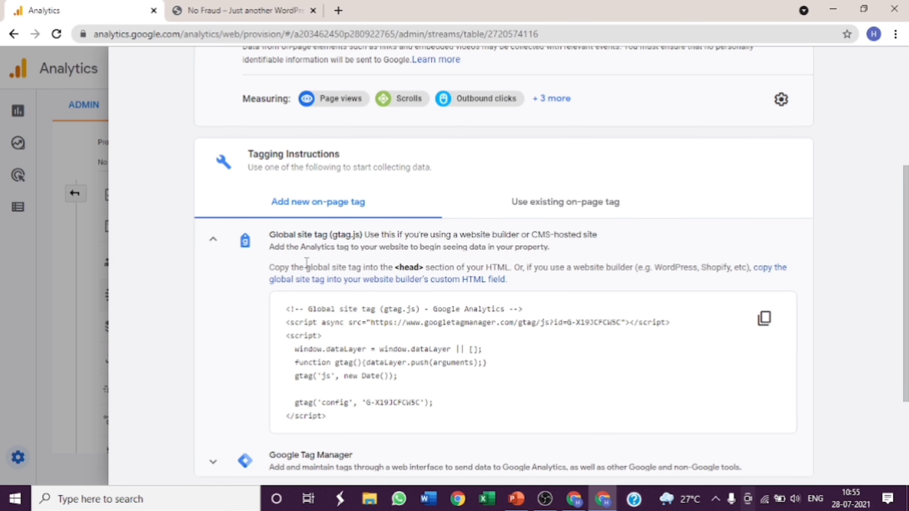
{"action": "left_click_drag", "start_coordinate": [270, 271], "coordinate": [742, 269]}
{"action": "left_click", "coordinate": [301, 271]}
{"action": "left_click", "coordinate": [765, 320]}
Paste the copied Global site tag into Scripts in Header in the WordPress plugin settings and save them
{"action": "left_click", "coordinate": [574, 500]}
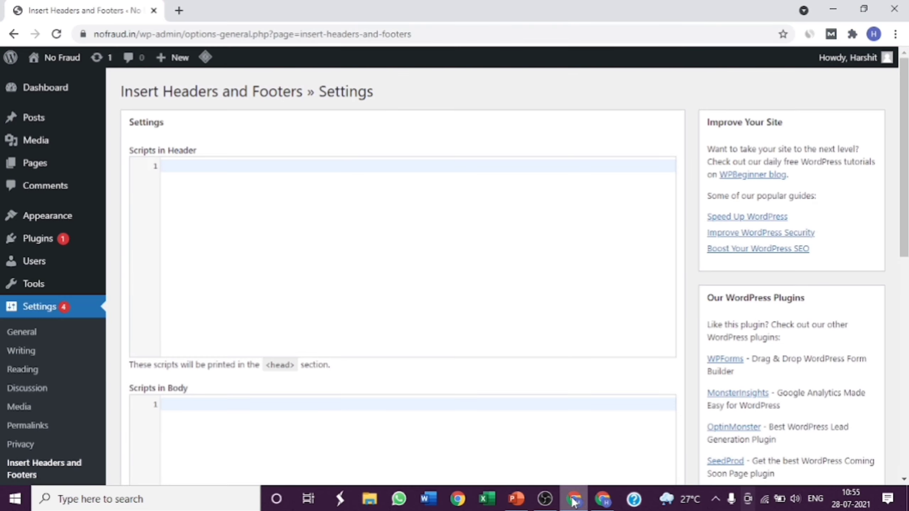
{"action": "left_click", "coordinate": [244, 170]}
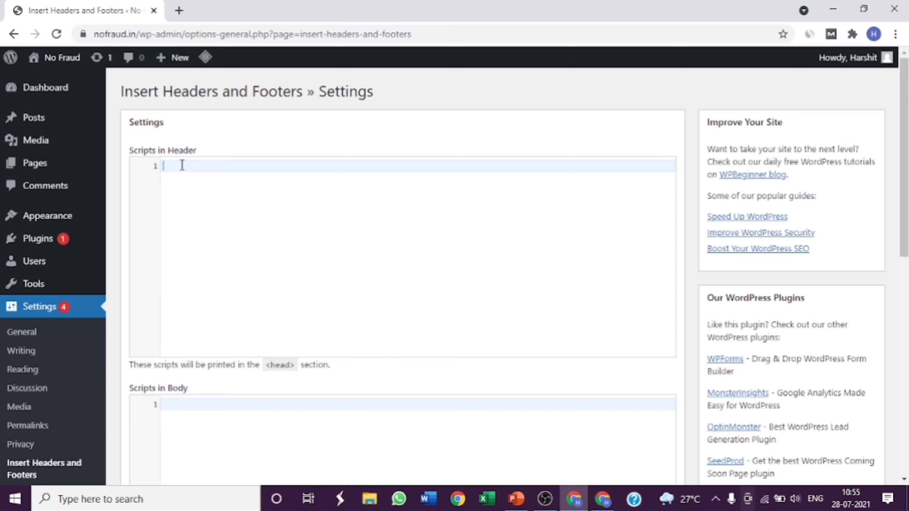
{"action": "key", "text": "ctrl+v"}
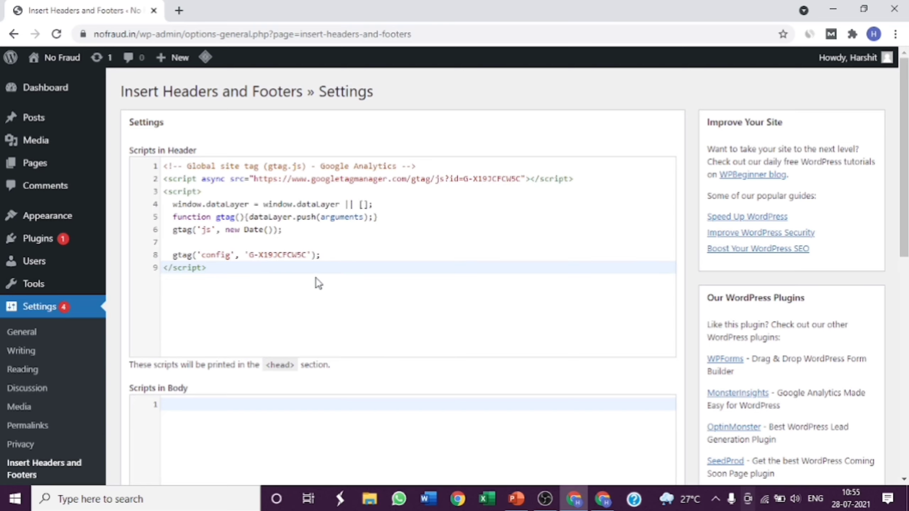
{"action": "scroll", "coordinate": [337, 331], "scroll_direction": "down", "scroll_amount": 5}
{"action": "scroll", "coordinate": [336, 330], "scroll_direction": "down", "scroll_amount": 3}
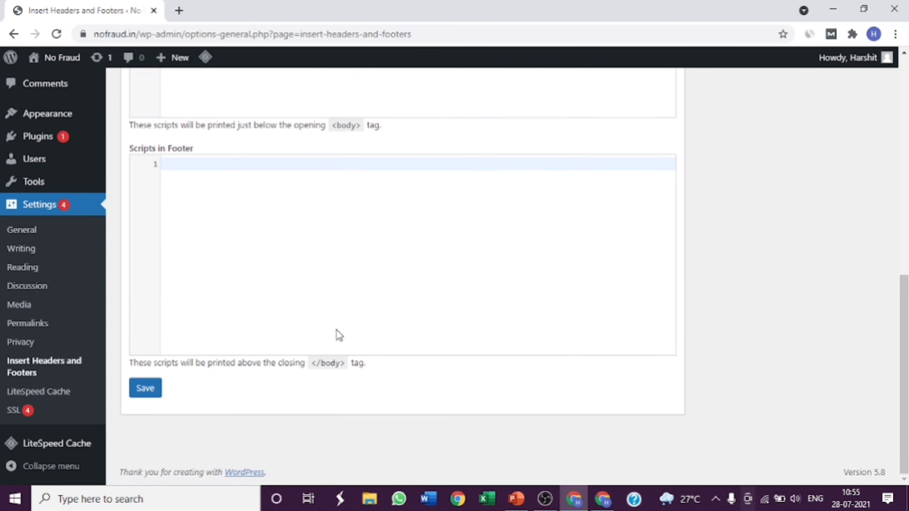
{"action": "left_click", "coordinate": [141, 389]}
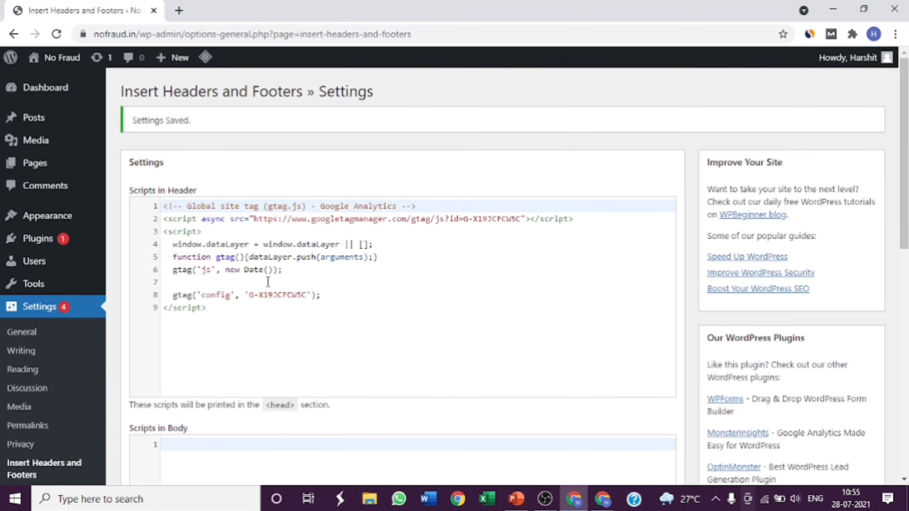
Compare the Global site tag snippet in Google Analytics with the script saved in the WordPress header settings
{"action": "key", "text": "alt+Tab"}
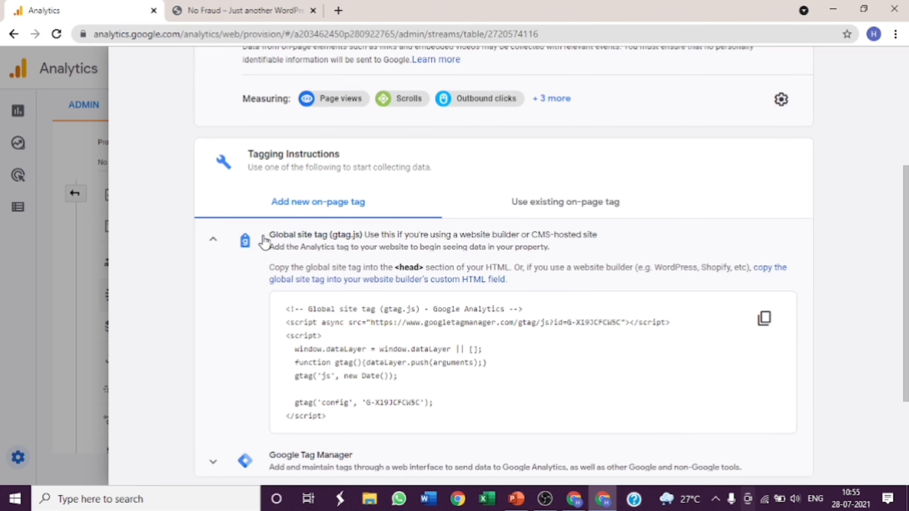
{"action": "left_click", "coordinate": [767, 330]}
{"action": "left_click", "coordinate": [575, 505]}
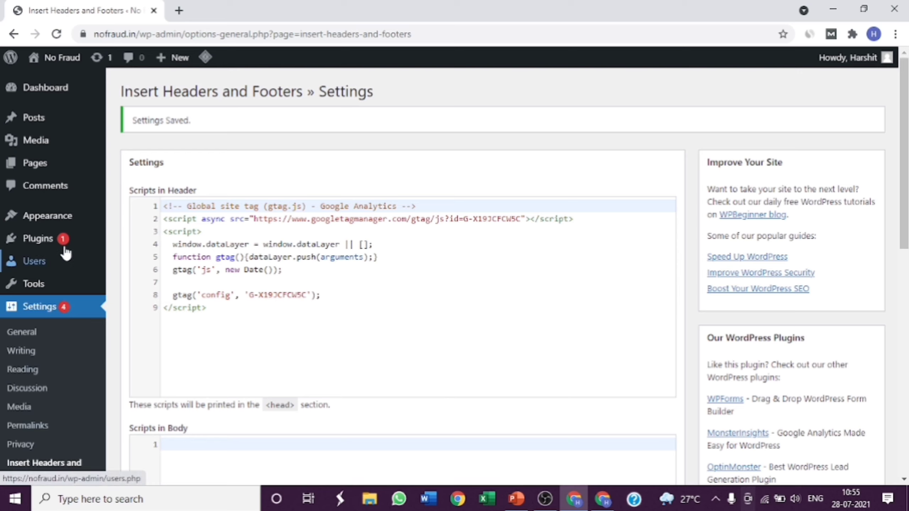
{"action": "mouse_move", "coordinate": [57, 218]}
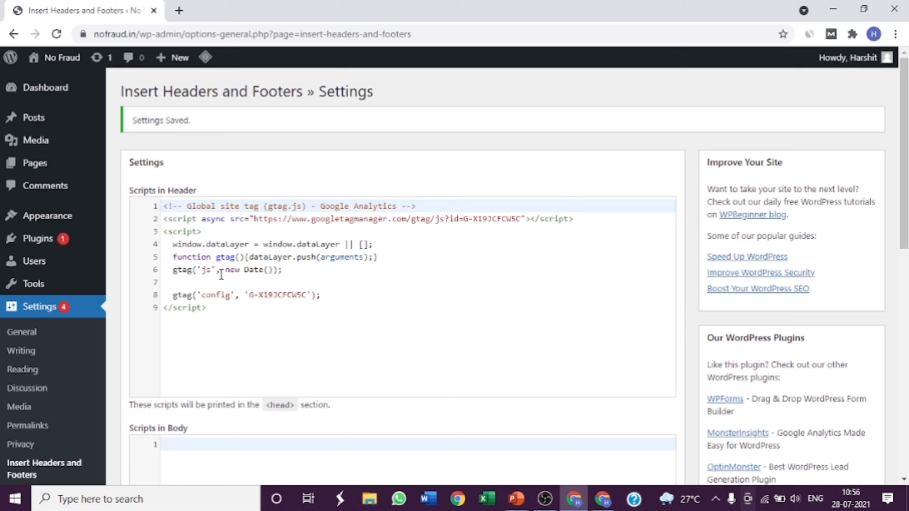
{"action": "key", "text": "alt+Tab"}
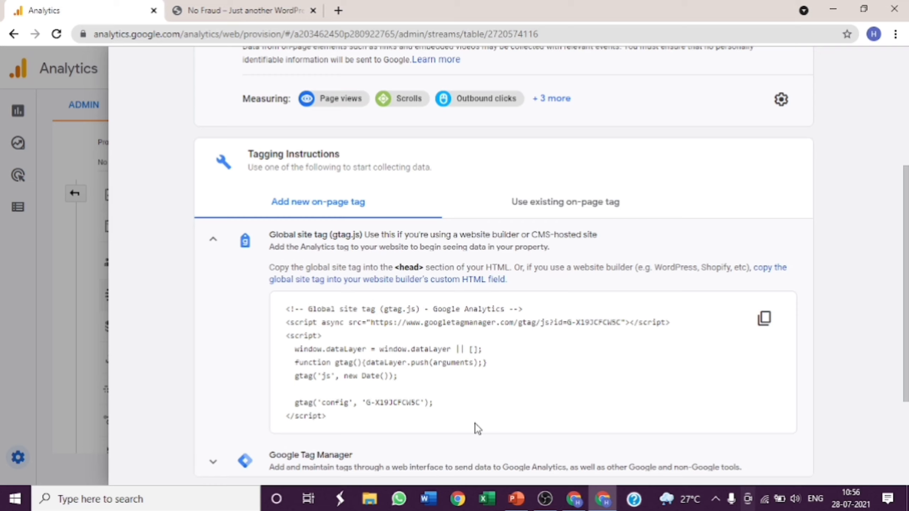
{"action": "left_click", "coordinate": [573, 501]}
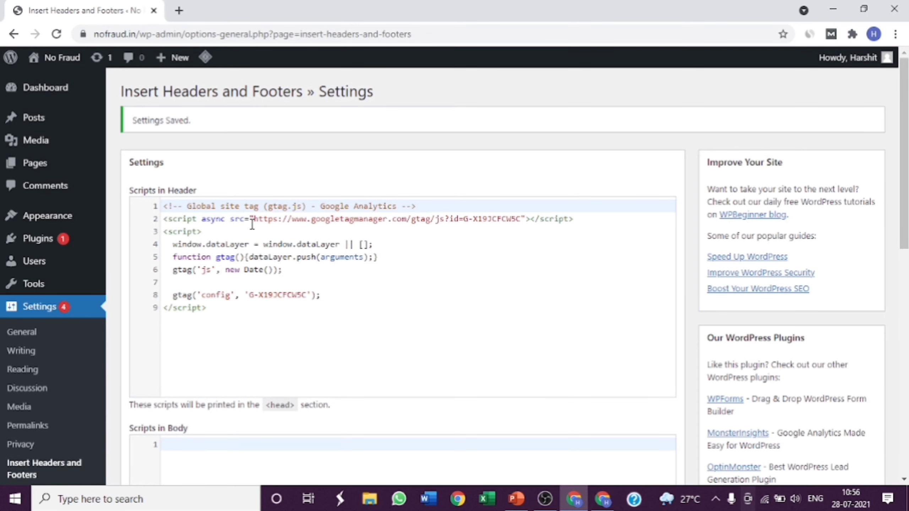
{"action": "scroll", "coordinate": [269, 377], "scroll_direction": "down", "scroll_amount": 10}
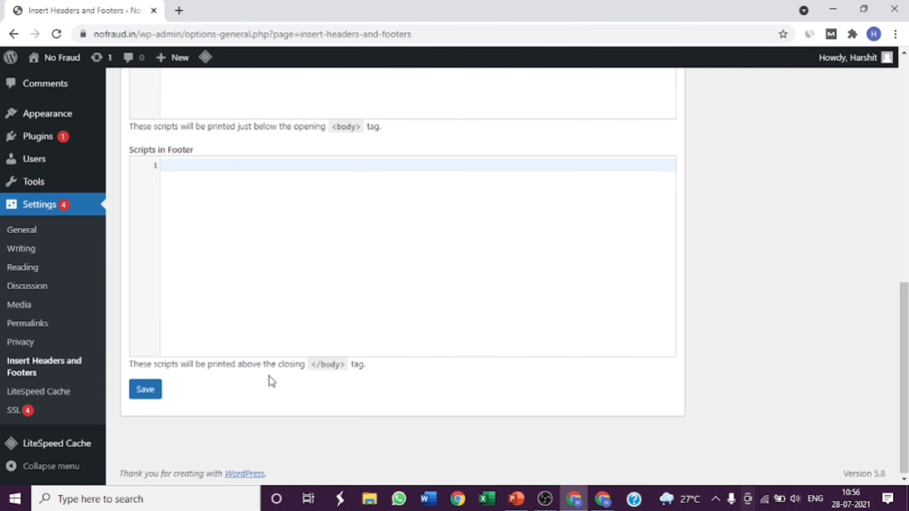
{"action": "scroll", "coordinate": [269, 377], "scroll_direction": "up", "scroll_amount": 9}
{"action": "scroll", "coordinate": [269, 377], "scroll_direction": "up", "scroll_amount": 1}
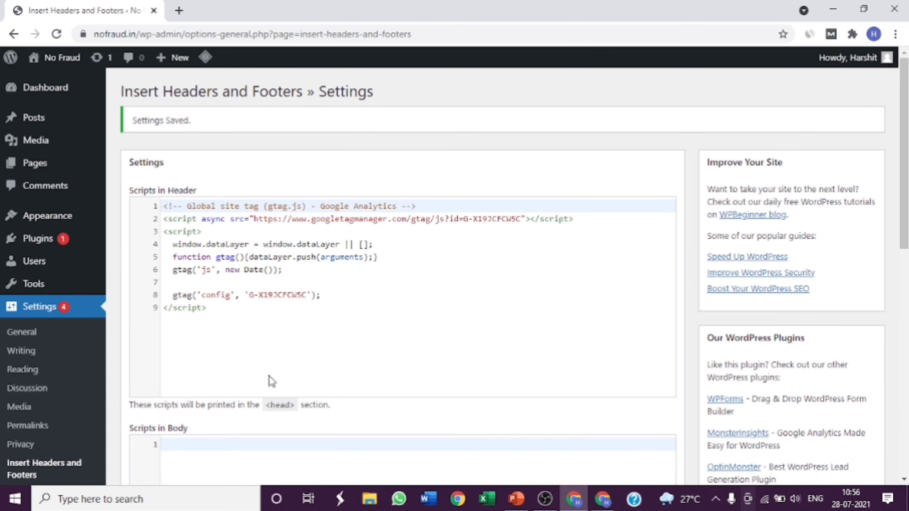
{"action": "key", "text": "alt+Tab"}
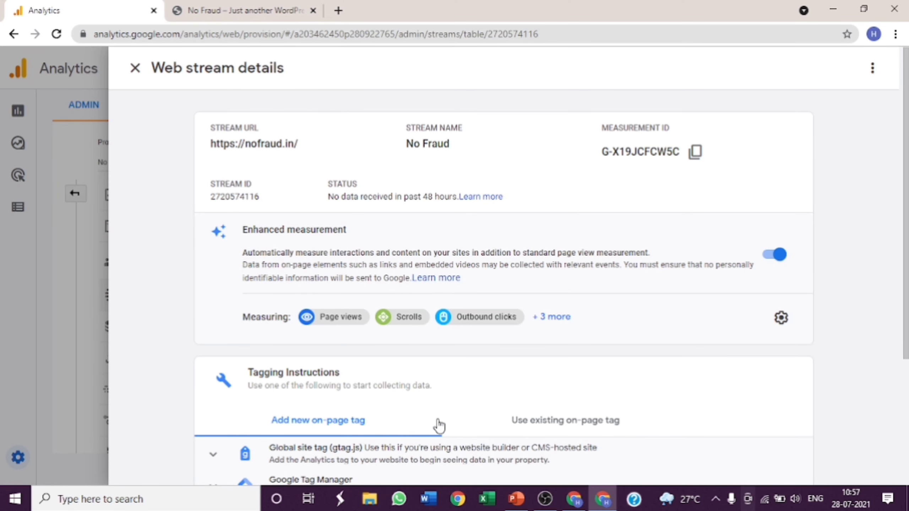
Return to WordPress and search the plugins available to add for "pixel your"
{"action": "left_click", "coordinate": [575, 501]}
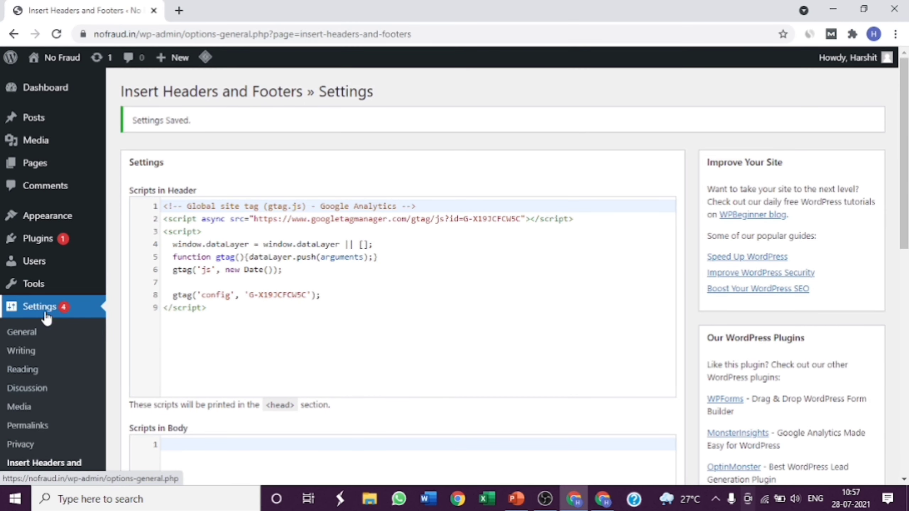
{"action": "mouse_move", "coordinate": [45, 245]}
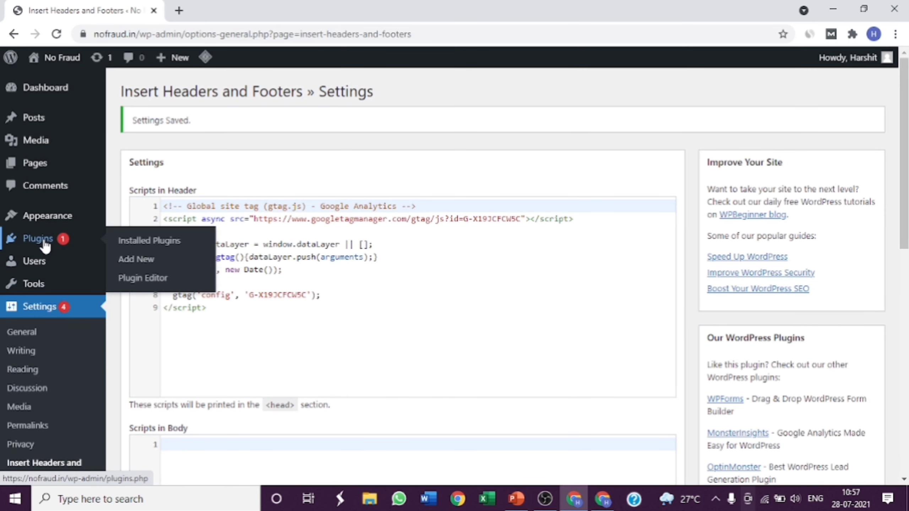
{"action": "left_click", "coordinate": [152, 265]}
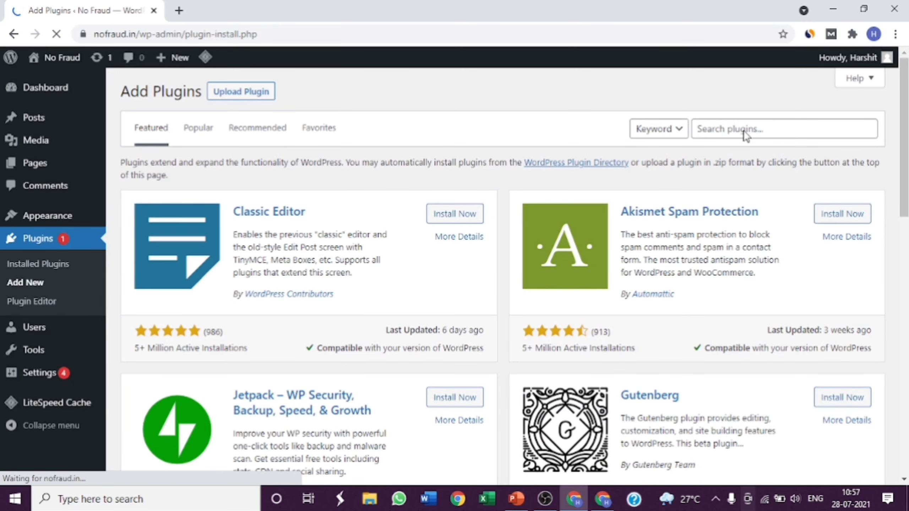
{"action": "left_click", "coordinate": [743, 130]}
{"action": "type", "text": "pixe"}
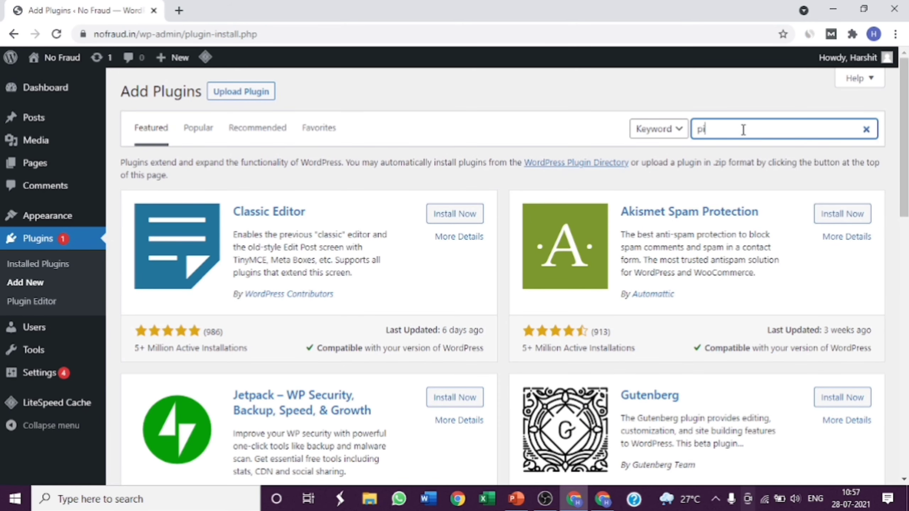
{"action": "type", "text": "l your"}
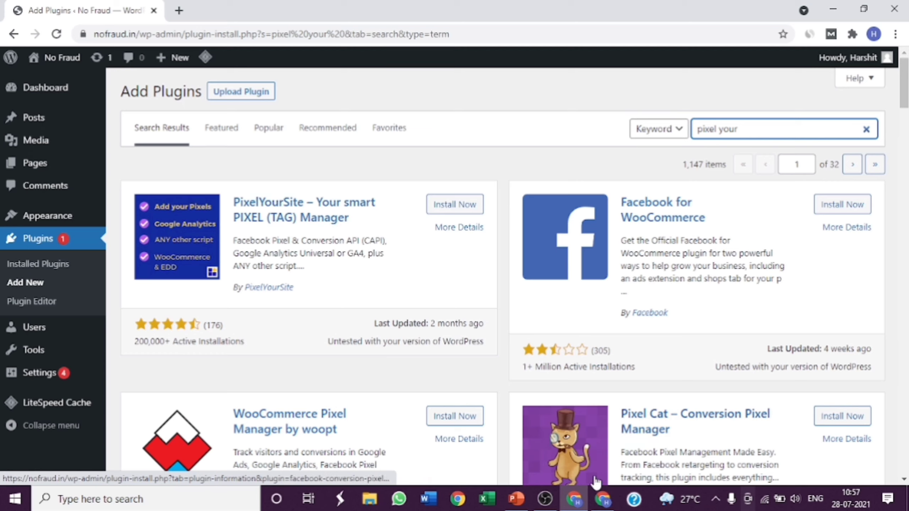
Check the web stream details in Google Analytics, and install and activate the PixelYourSite plugin in WordPress
{"action": "left_click", "coordinate": [603, 499]}
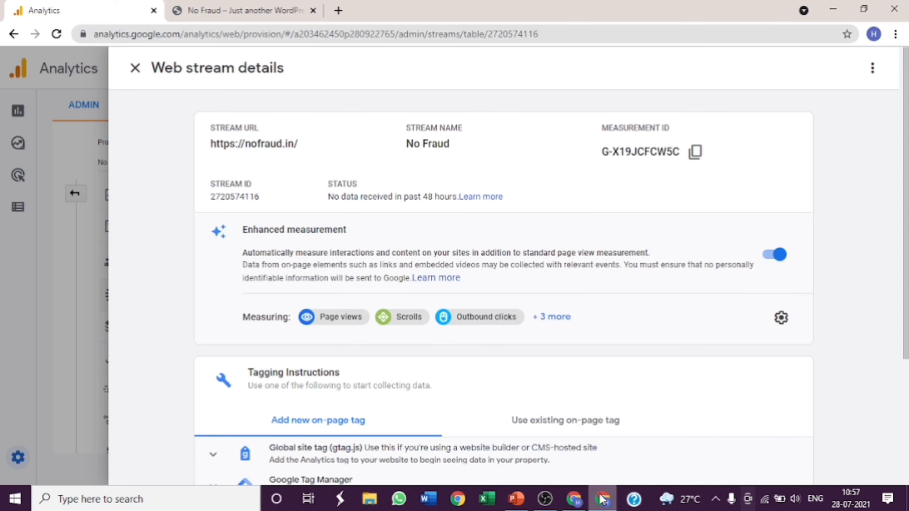
{"action": "left_click", "coordinate": [574, 499]}
{"action": "left_click", "coordinate": [464, 211]}
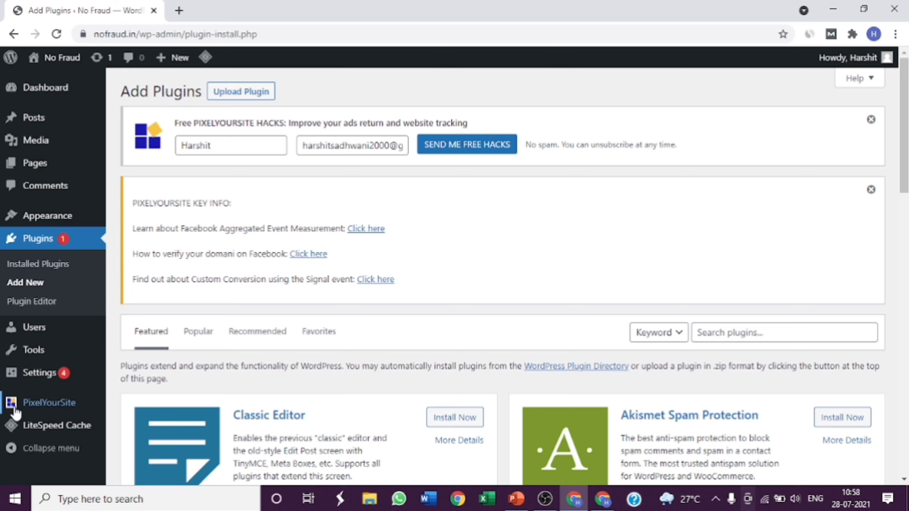
Open the PixelYourSite dashboard and expand the settings for Your Google Analytics
{"action": "mouse_move", "coordinate": [60, 402]}
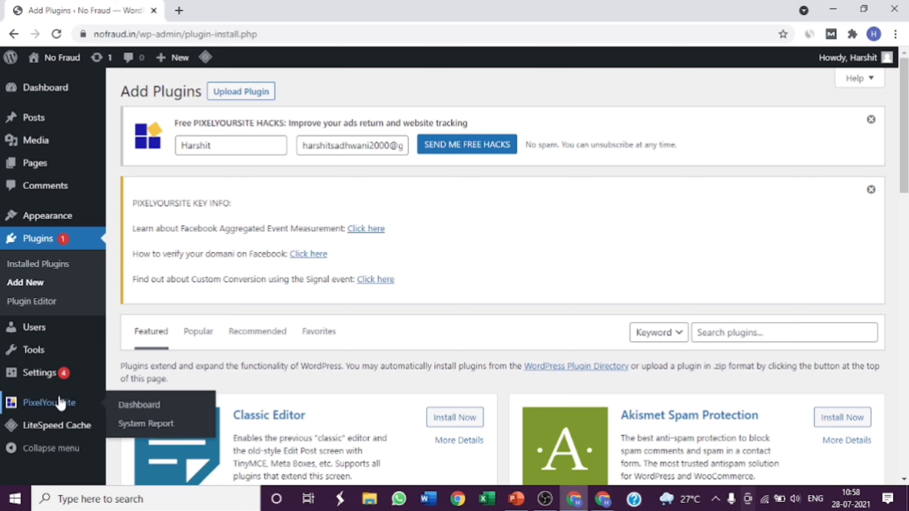
{"action": "left_click", "coordinate": [42, 406]}
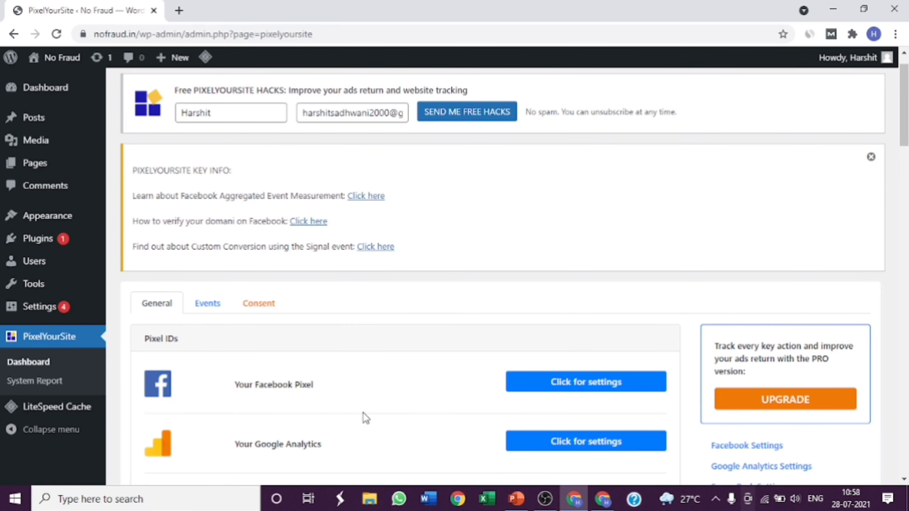
{"action": "scroll", "coordinate": [364, 414], "scroll_direction": "down", "scroll_amount": 5}
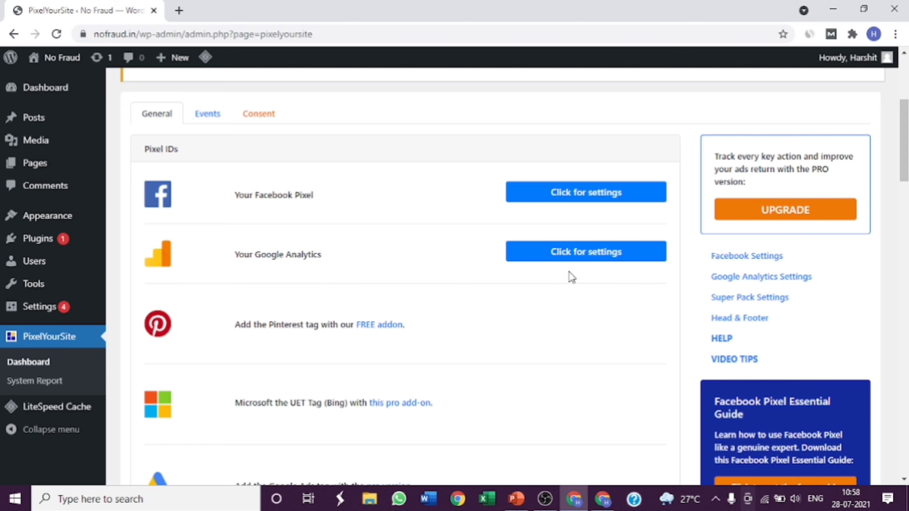
{"action": "left_click", "coordinate": [581, 258]}
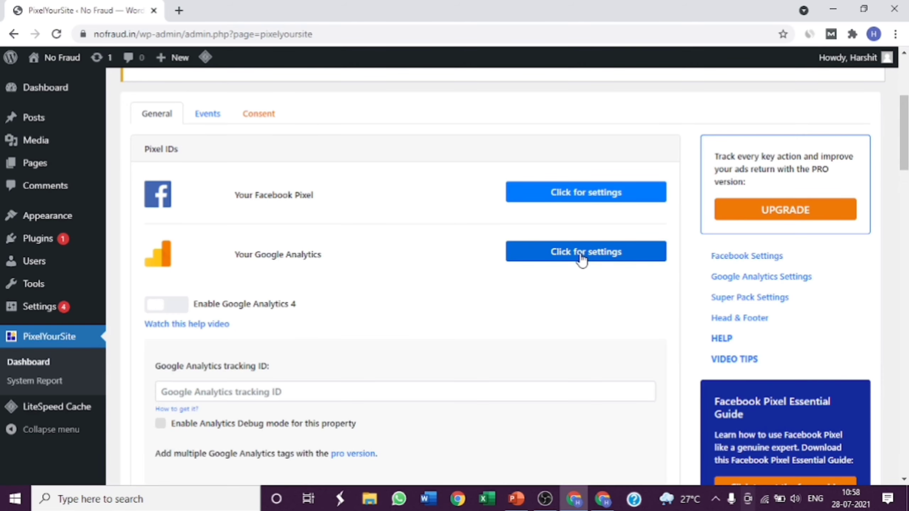
{"action": "scroll", "coordinate": [223, 365], "scroll_direction": "down", "scroll_amount": 1}
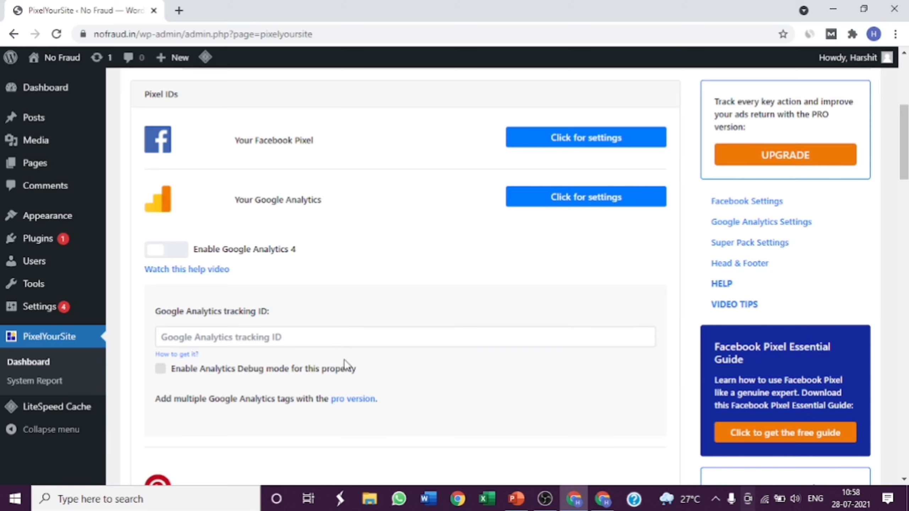
Copy the No Fraud stream's Measurement ID from Google Analytics and paste it as the Google Analytics tracking ID in PixelYourSite
{"action": "left_click", "coordinate": [605, 502]}
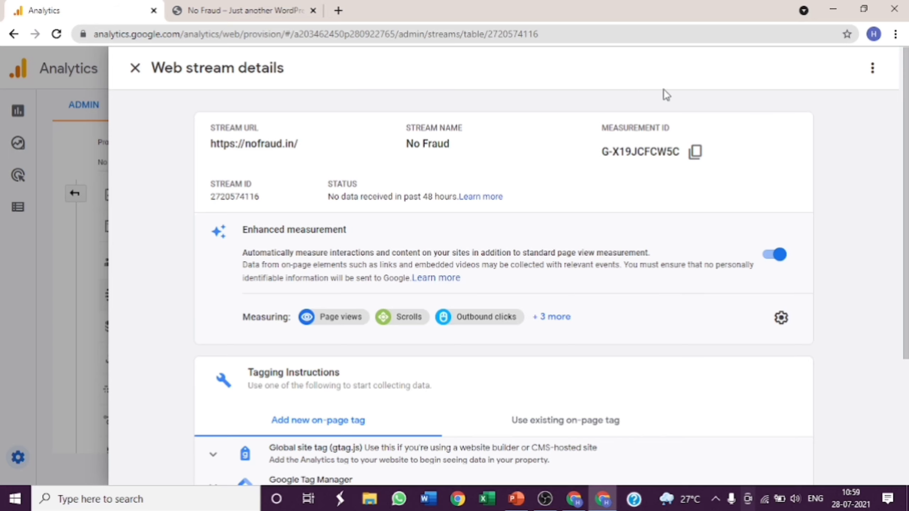
{"action": "left_click", "coordinate": [697, 158]}
{"action": "left_click", "coordinate": [576, 502]}
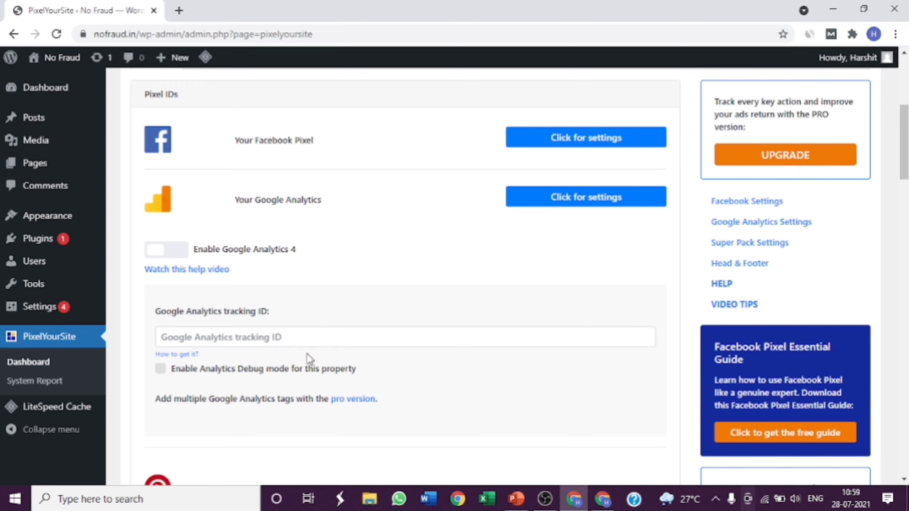
{"action": "left_click", "coordinate": [302, 340]}
{"action": "key", "text": "ctrl+v"}
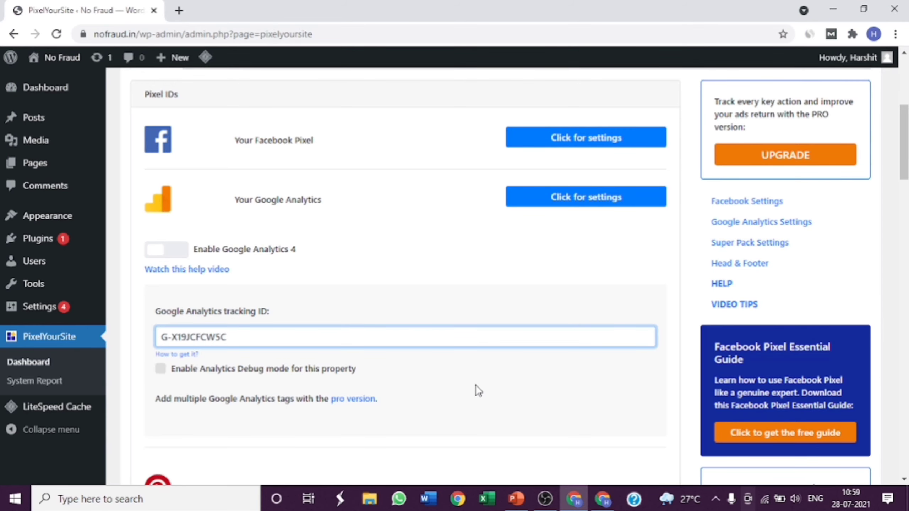
Look through the remaining PixelYourSite settings down to Save Settings and return to the Google Analytics tracking ID
{"action": "scroll", "coordinate": [479, 391], "scroll_direction": "down", "scroll_amount": 2}
{"action": "scroll", "coordinate": [478, 390], "scroll_direction": "down", "scroll_amount": 15}
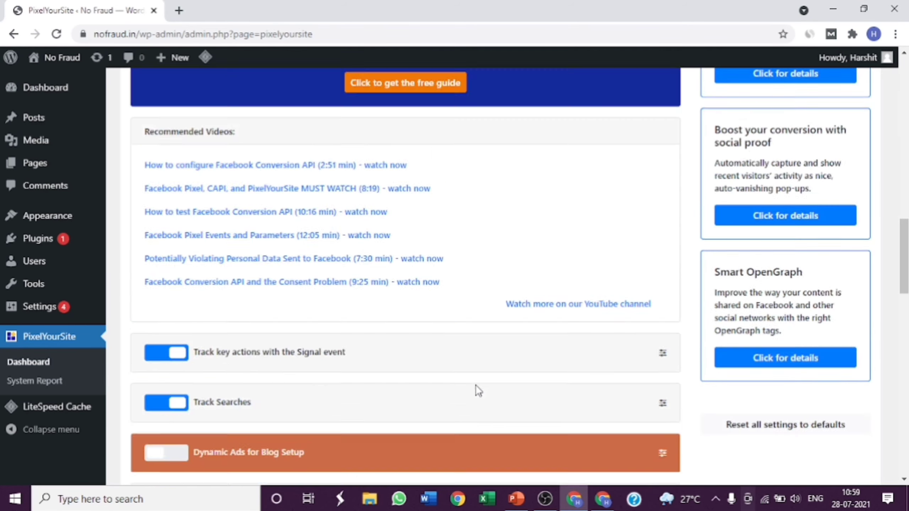
{"action": "scroll", "coordinate": [479, 390], "scroll_direction": "down", "scroll_amount": 10}
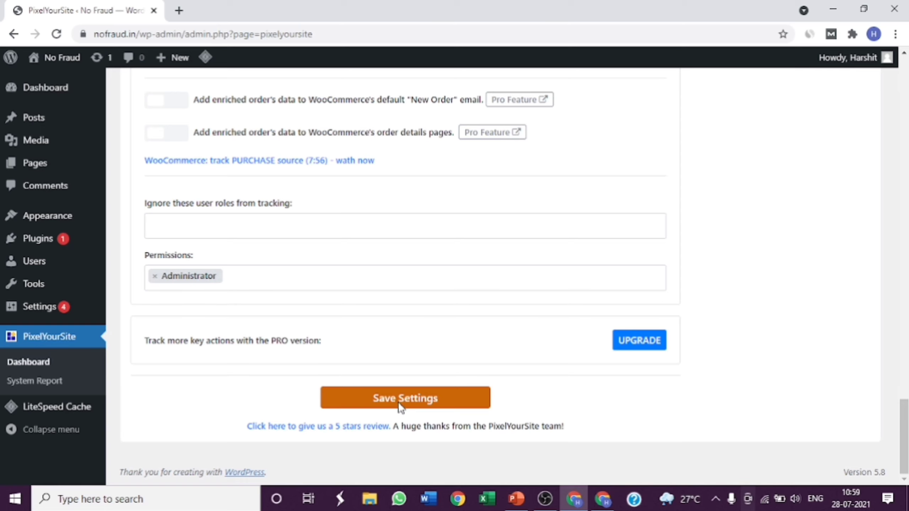
{"action": "scroll", "coordinate": [400, 407], "scroll_direction": "up", "scroll_amount": 20}
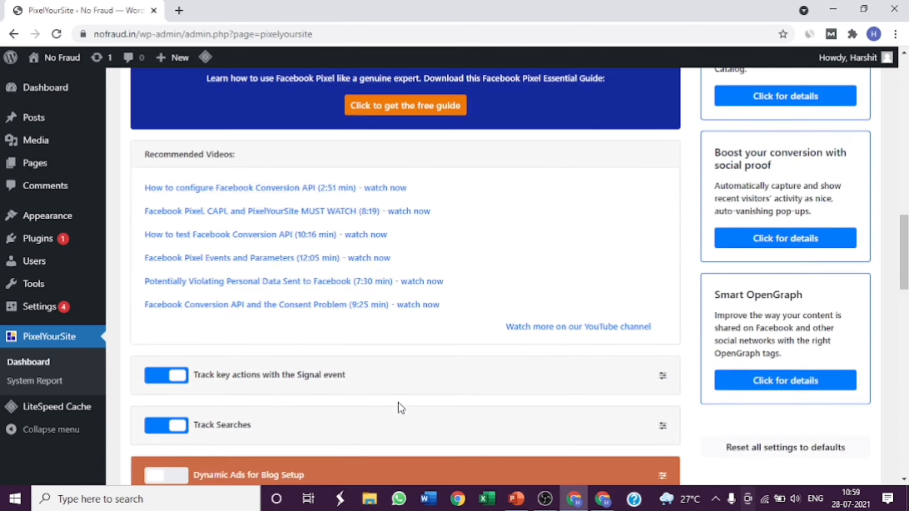
{"action": "scroll", "coordinate": [401, 407], "scroll_direction": "up", "scroll_amount": 5}
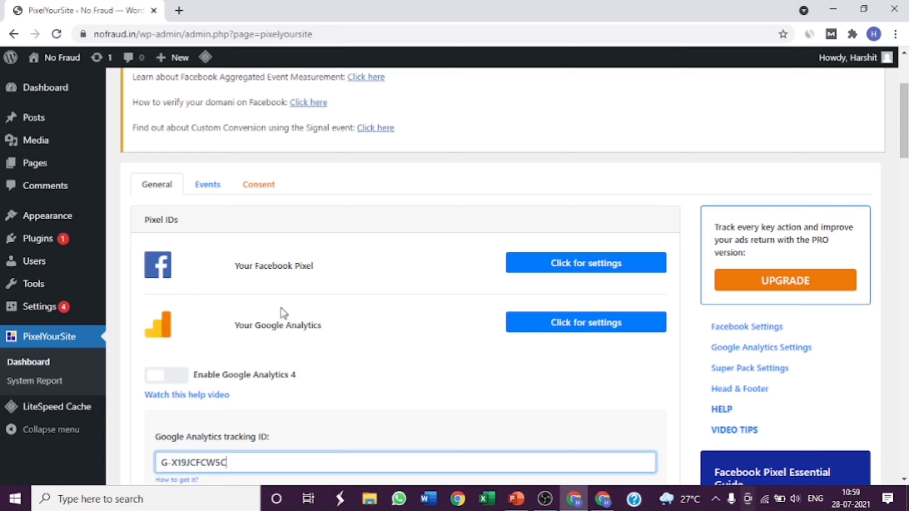
Open the GeneratePress Theme Header file (header.php) in the WordPress Theme Editor
{"action": "mouse_move", "coordinate": [55, 308]}
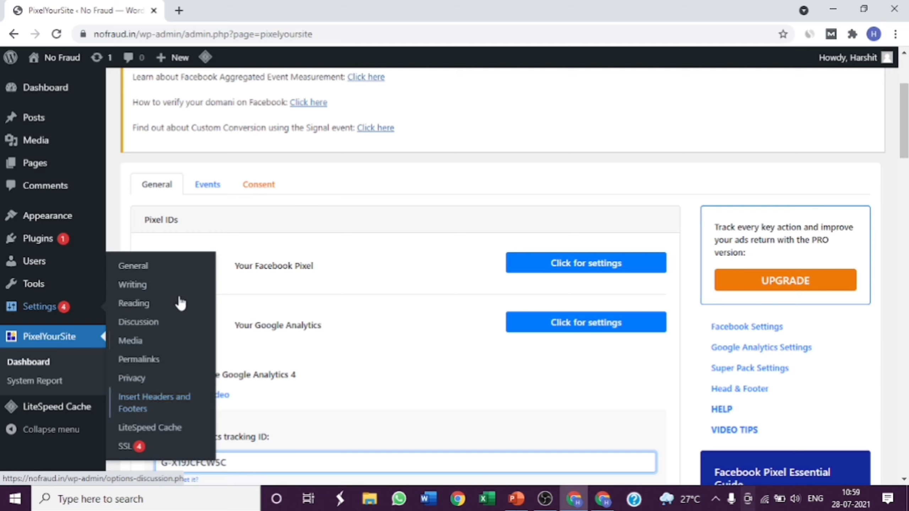
{"action": "mouse_move", "coordinate": [61, 216]}
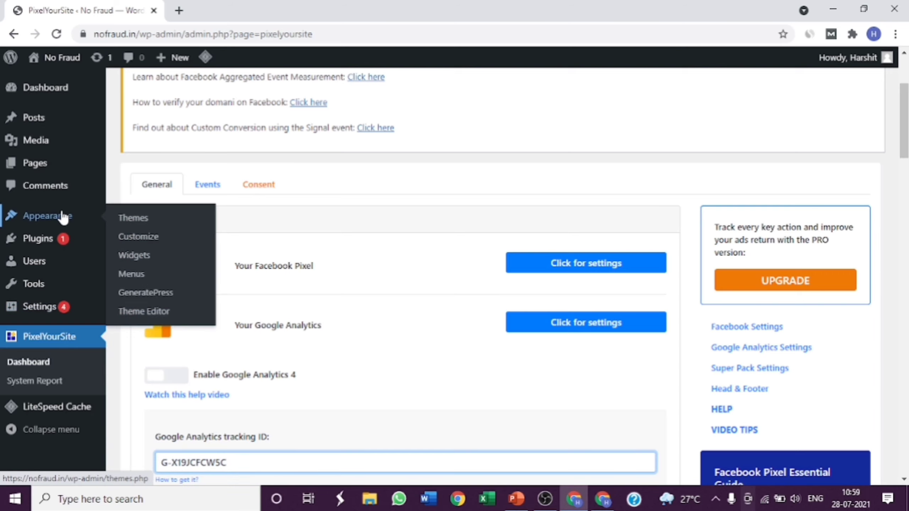
{"action": "left_click", "coordinate": [151, 312]}
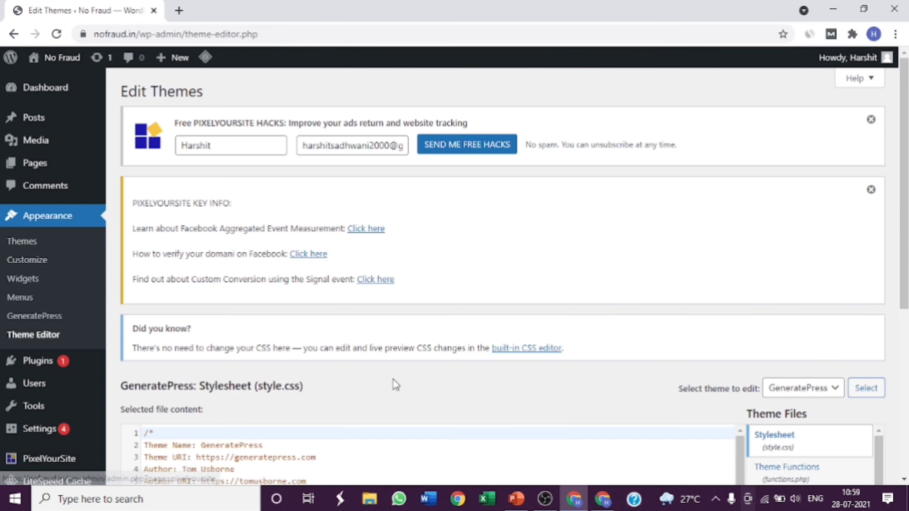
{"action": "scroll", "coordinate": [275, 384], "scroll_direction": "down", "scroll_amount": 5}
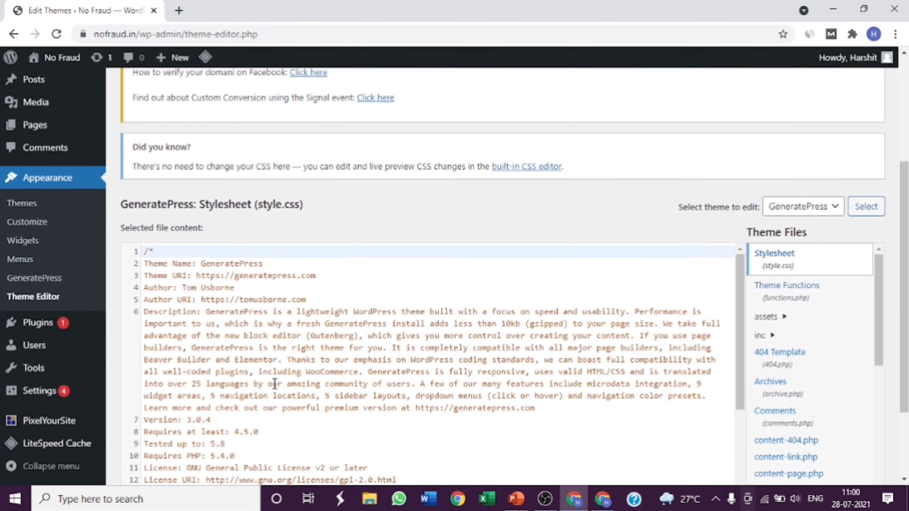
{"action": "scroll", "coordinate": [777, 338], "scroll_direction": "down", "scroll_amount": 3}
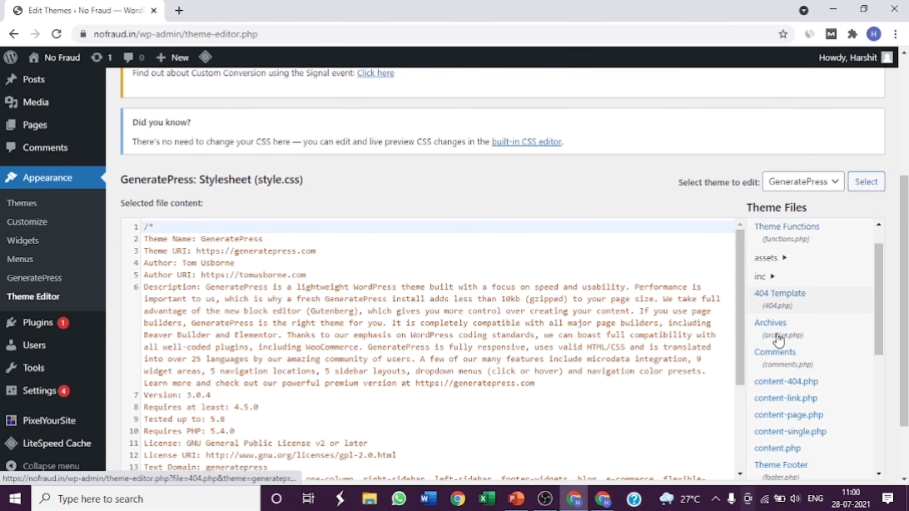
{"action": "scroll", "coordinate": [777, 340], "scroll_direction": "down", "scroll_amount": 1}
{"action": "left_click", "coordinate": [782, 406]}
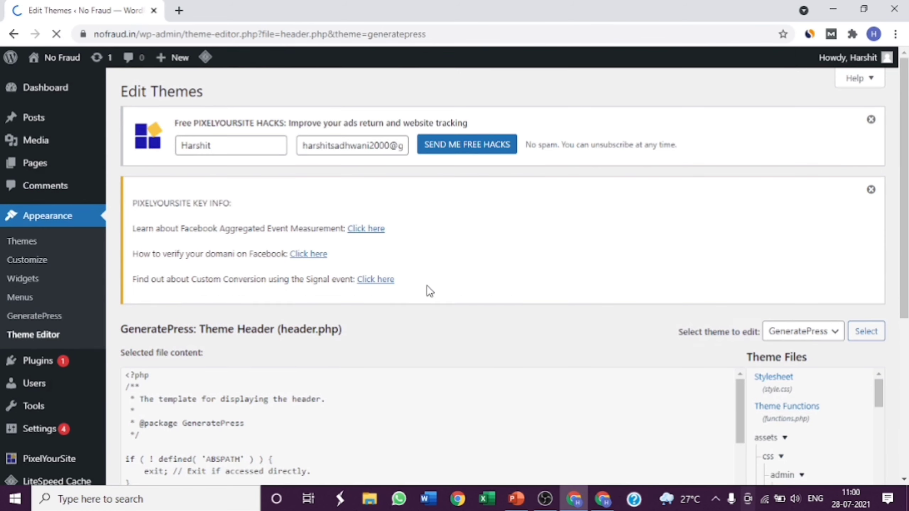
Examine the head section and the wp_head() line in the header.php code, down to the start of the body
{"action": "scroll", "coordinate": [431, 386], "scroll_direction": "down", "scroll_amount": 3}
{"action": "left_click", "coordinate": [216, 430]}
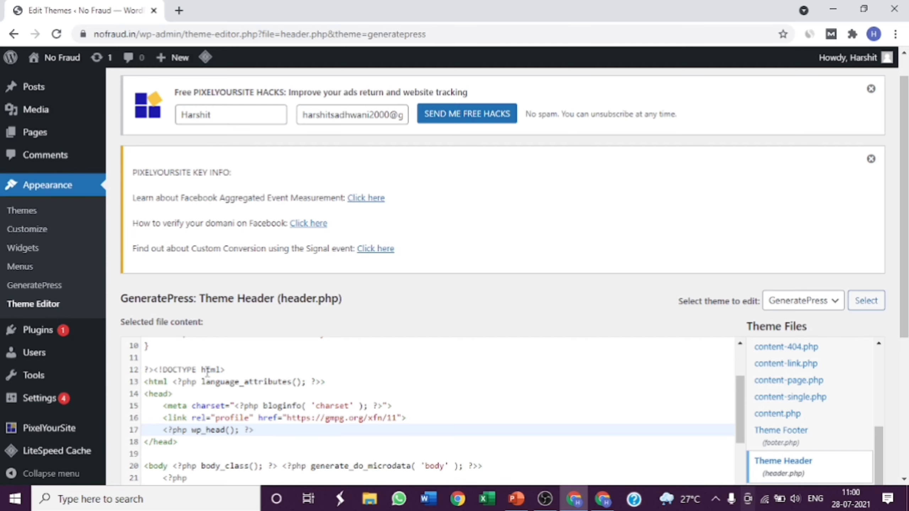
{"action": "scroll", "coordinate": [208, 372], "scroll_direction": "down", "scroll_amount": 2}
{"action": "scroll", "coordinate": [208, 373], "scroll_direction": "down", "scroll_amount": 1}
{"action": "scroll", "coordinate": [242, 235], "scroll_direction": "down", "scroll_amount": 3}
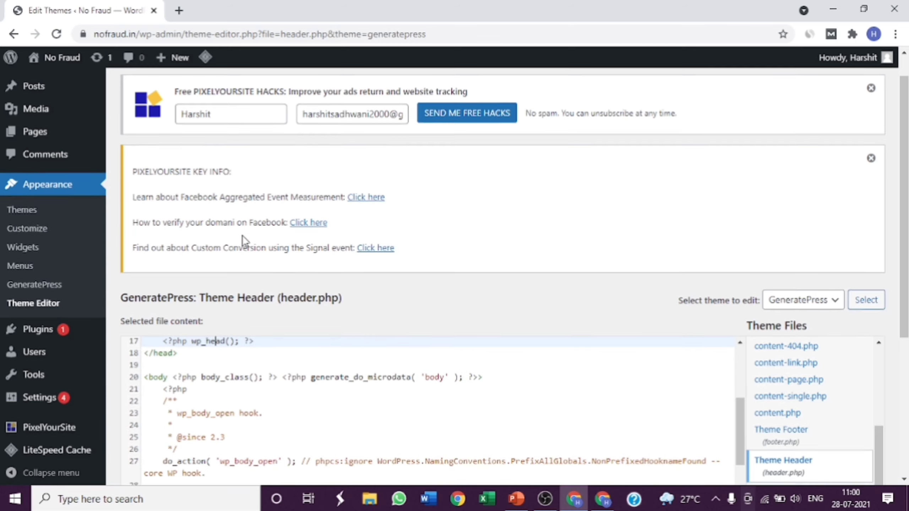
Review Scripts in Header in the Insert Headers and Footers settings, and the Pixel IDs list in PixelYourSite
{"action": "mouse_move", "coordinate": [43, 443]}
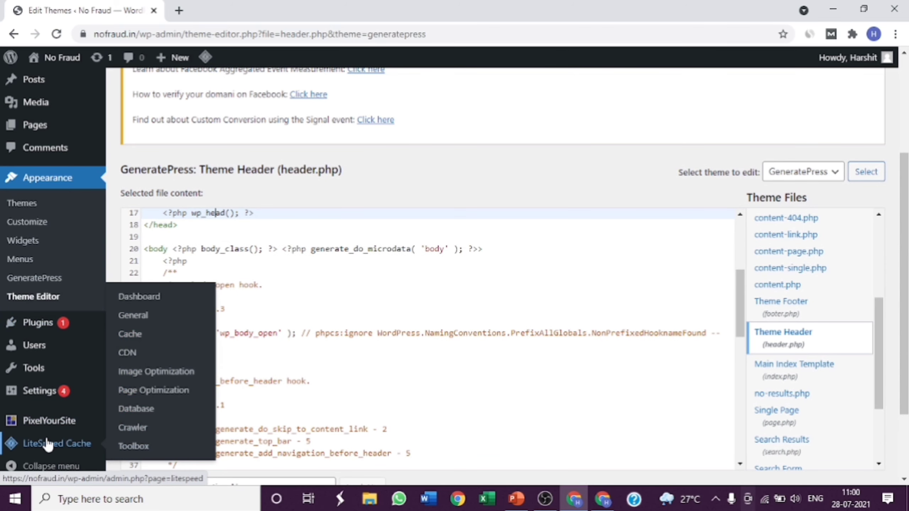
{"action": "mouse_move", "coordinate": [40, 394]}
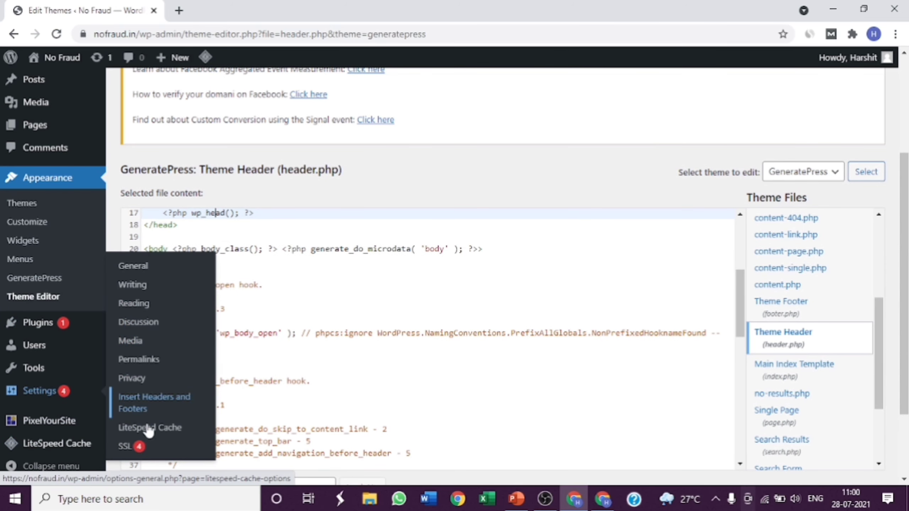
{"action": "left_click", "coordinate": [145, 403]}
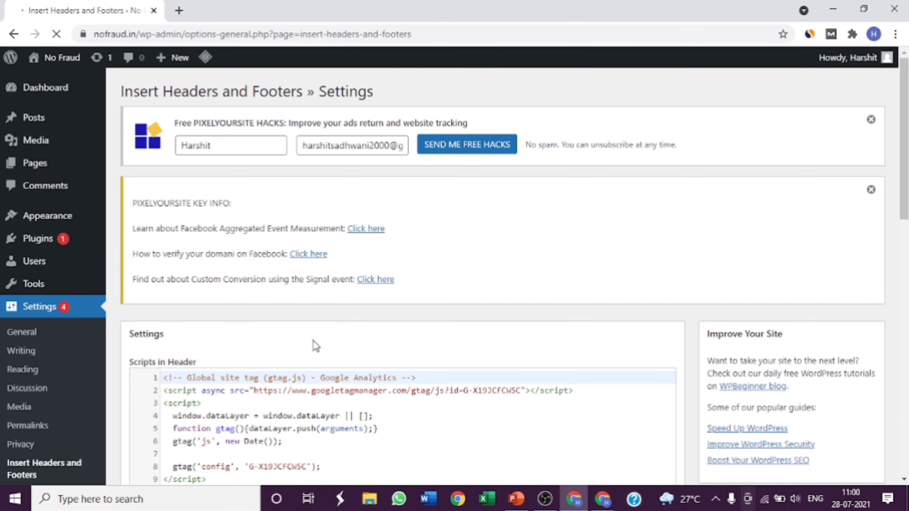
{"action": "scroll", "coordinate": [322, 336], "scroll_direction": "down", "scroll_amount": 3}
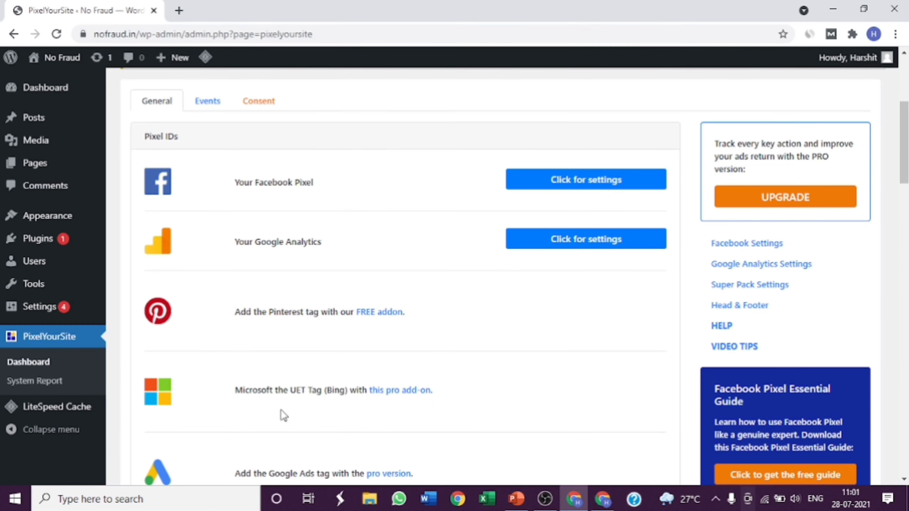
{"action": "scroll", "coordinate": [282, 415], "scroll_direction": "down", "scroll_amount": 2}
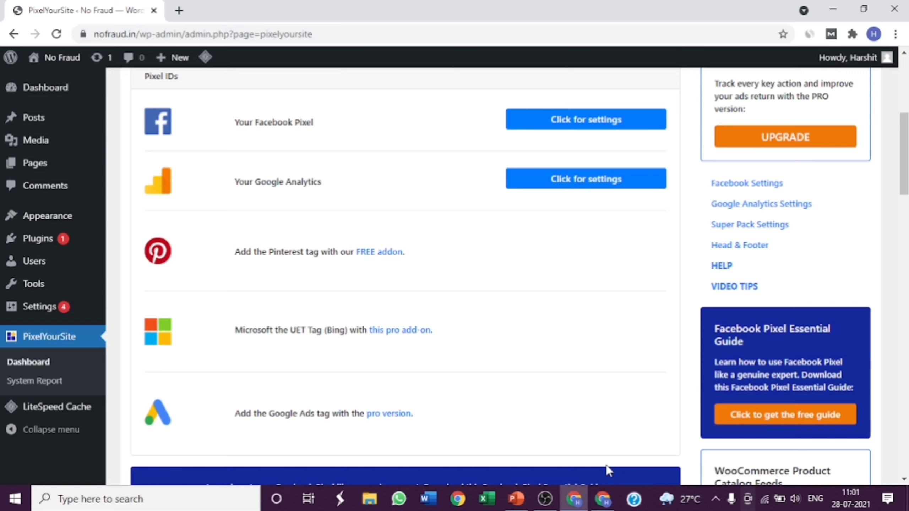
Switch to Google Analytics and review the web stream details and the expanded Global site tag (gtag.js) snippet
{"action": "left_click", "coordinate": [602, 499]}
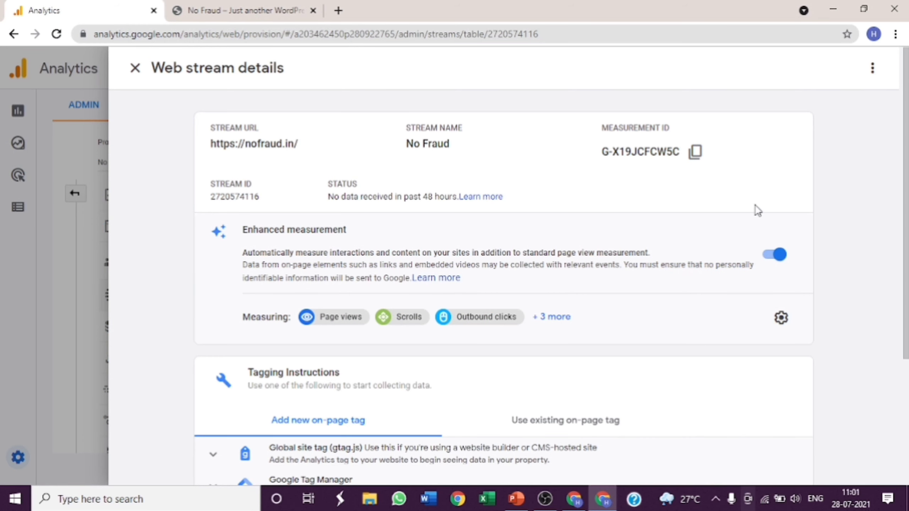
{"action": "scroll", "coordinate": [757, 210], "scroll_direction": "down", "scroll_amount": 5}
{"action": "left_click", "coordinate": [597, 280]}
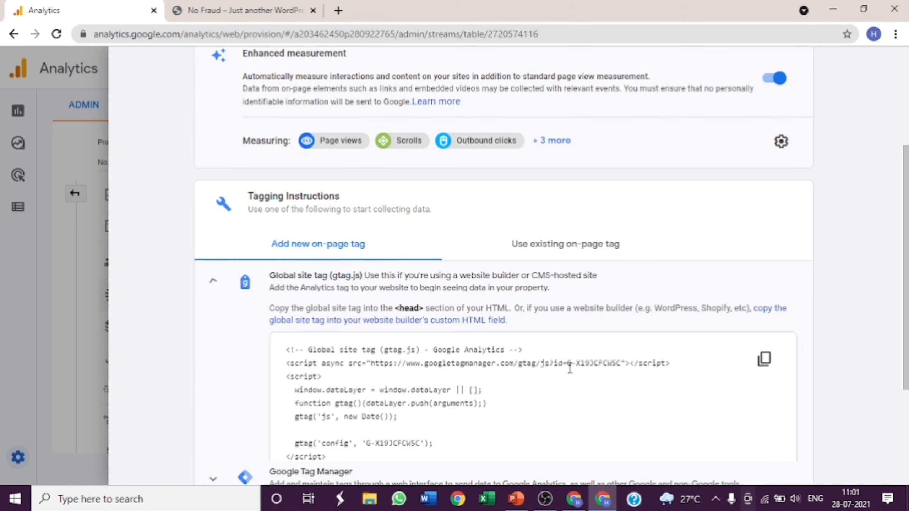
{"action": "scroll", "coordinate": [569, 374], "scroll_direction": "down", "scroll_amount": 5}
{"action": "scroll", "coordinate": [839, 404], "scroll_direction": "up", "scroll_amount": 8}
{"action": "scroll", "coordinate": [839, 405], "scroll_direction": "up", "scroll_amount": 2}
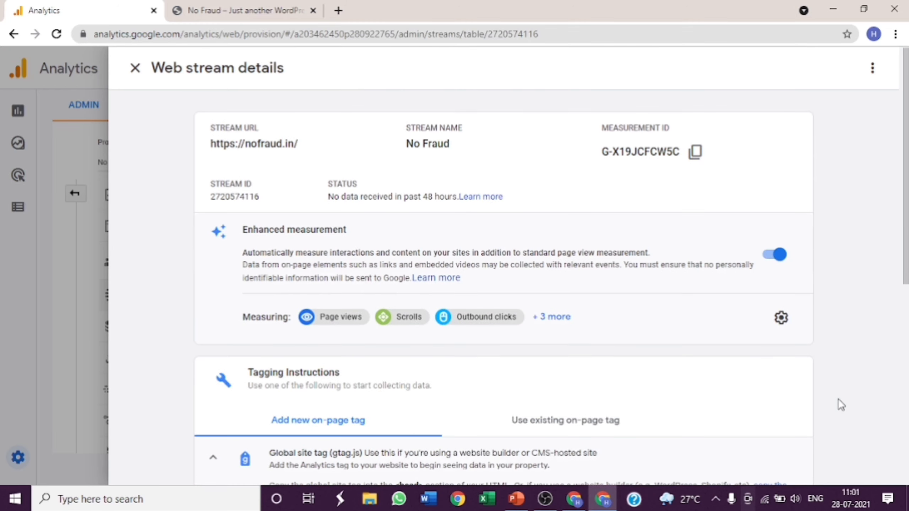
Close the web stream details and open the Real-time report for the No Fraud property
{"action": "left_click", "coordinate": [135, 68]}
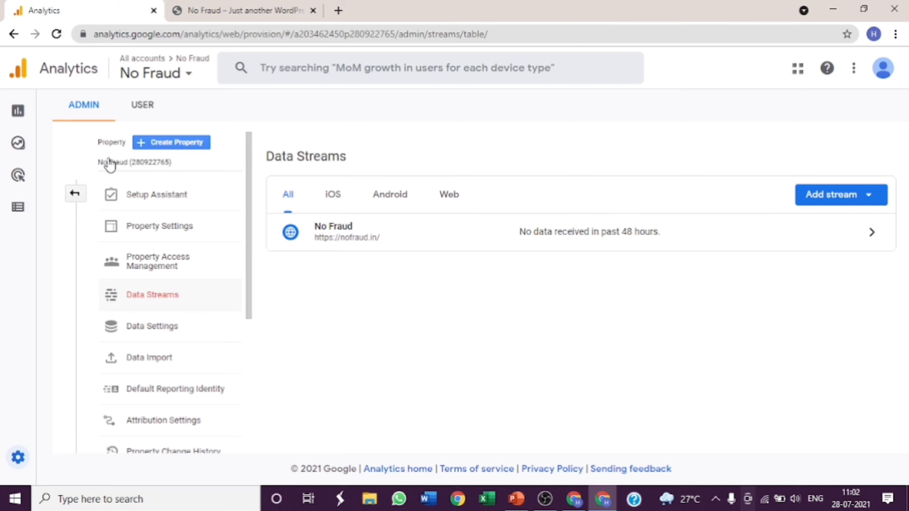
{"action": "left_click", "coordinate": [16, 112]}
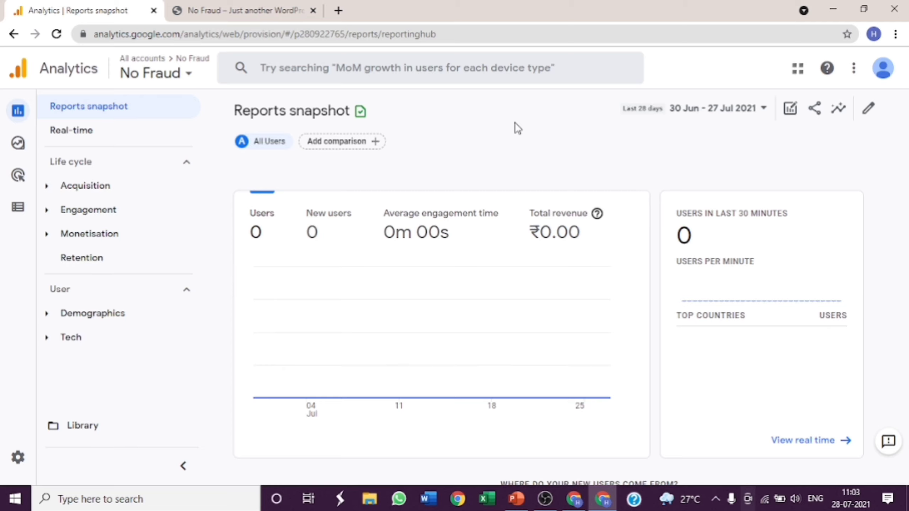
{"action": "left_click", "coordinate": [83, 137]}
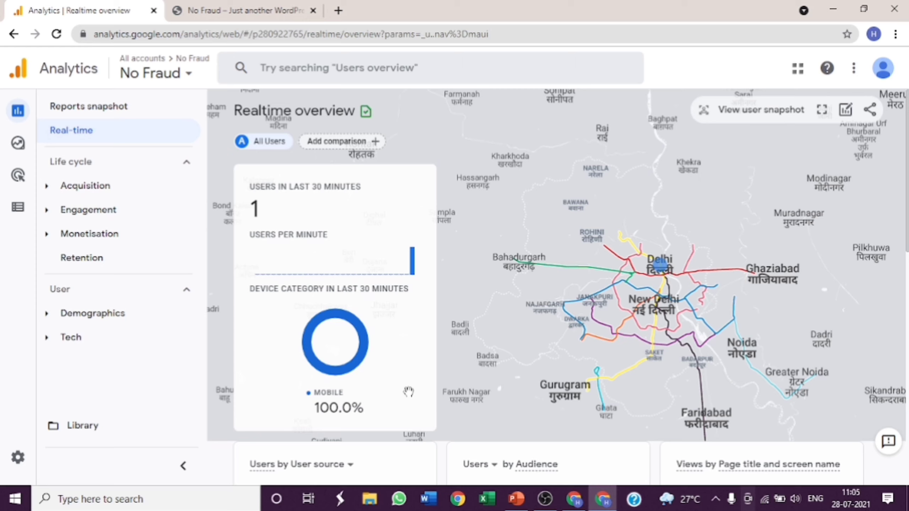
Examine the Realtime overview's user location map, device category, audience and page view cards
{"action": "mouse_move", "coordinate": [658, 276]}
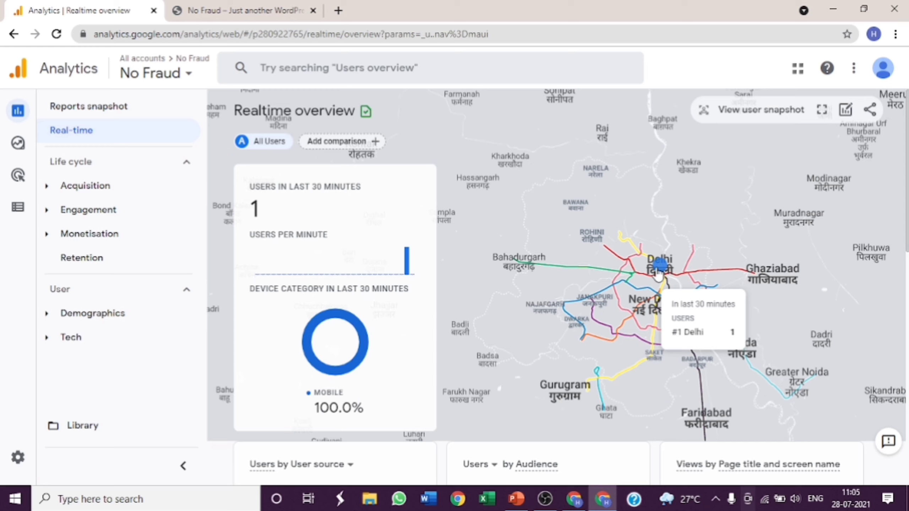
{"action": "mouse_move", "coordinate": [313, 406]}
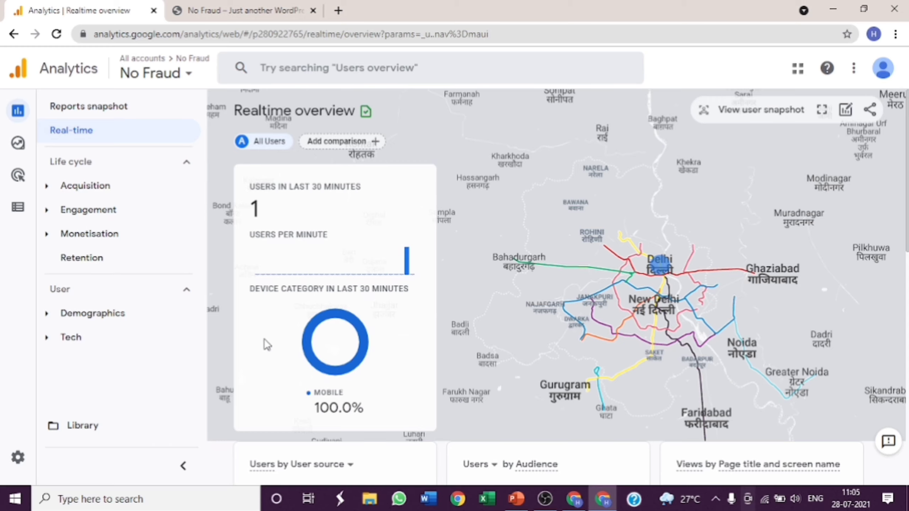
{"action": "scroll", "coordinate": [266, 345], "scroll_direction": "down", "scroll_amount": 3}
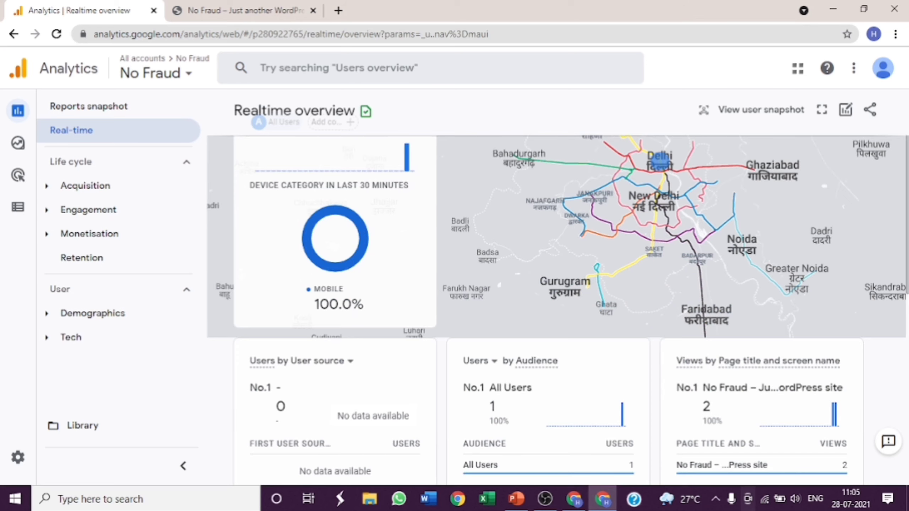
{"action": "scroll", "coordinate": [346, 239], "scroll_direction": "up", "scroll_amount": 3}
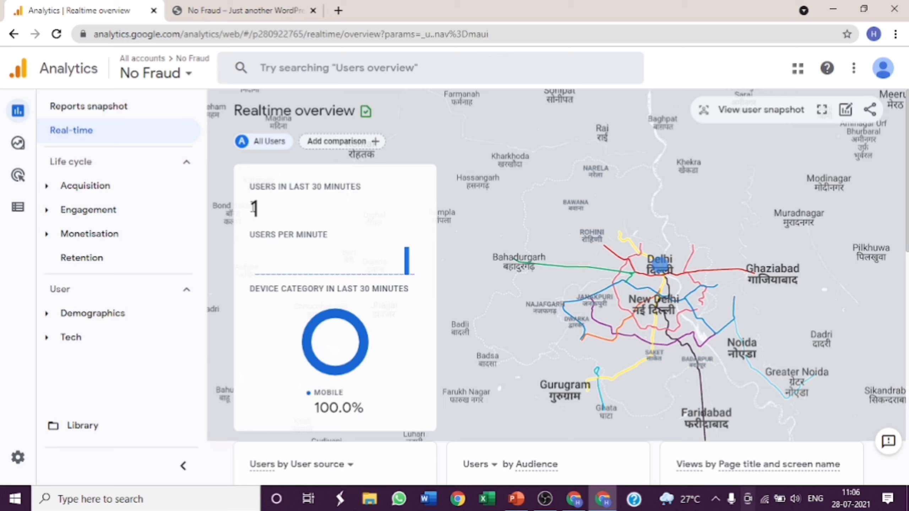
Review the Realtime overview's device category chart, location map, audience and page title cards, and the event count by event name
{"action": "mouse_move", "coordinate": [308, 344]}
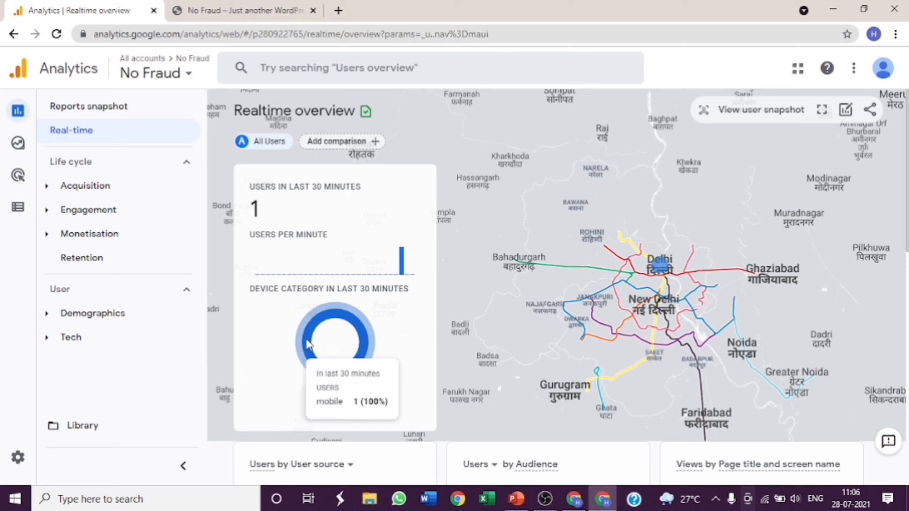
{"action": "mouse_move", "coordinate": [662, 272]}
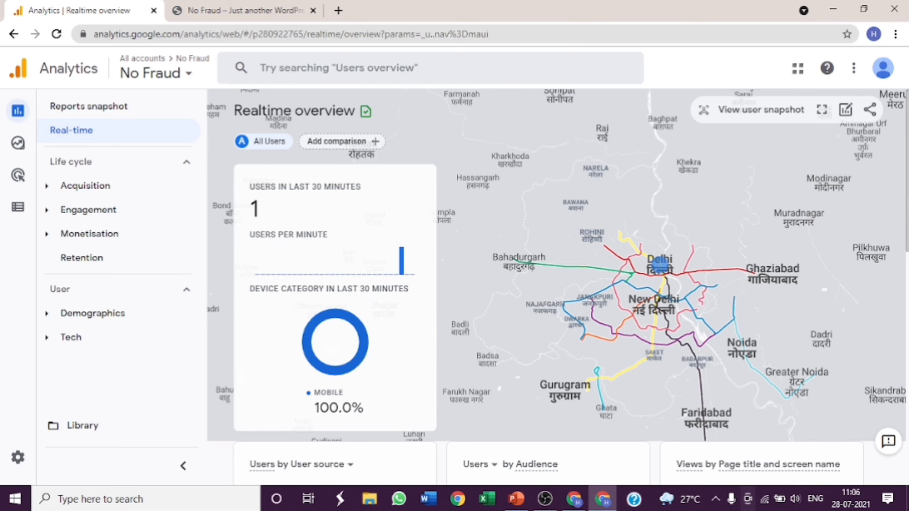
{"action": "scroll", "coordinate": [322, 220], "scroll_direction": "down", "scroll_amount": 5}
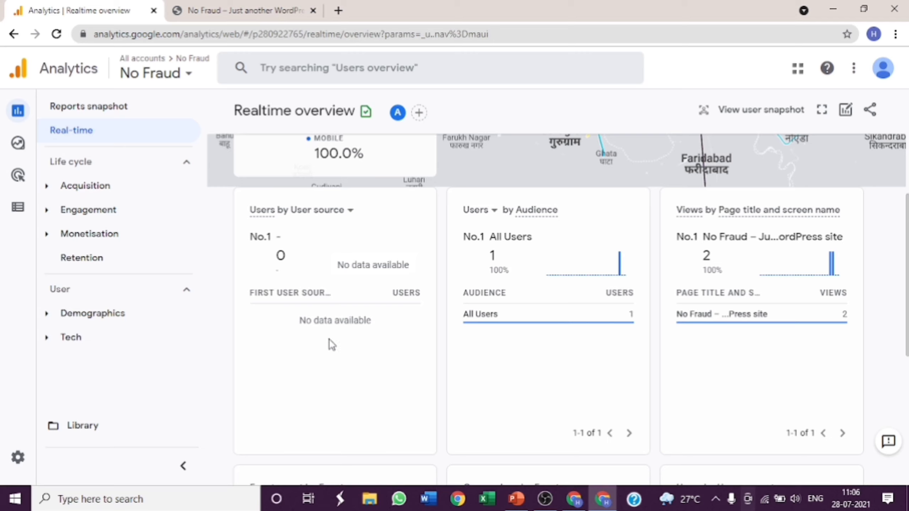
{"action": "mouse_move", "coordinate": [503, 322]}
{"action": "mouse_move", "coordinate": [784, 319]}
{"action": "scroll", "coordinate": [719, 262], "scroll_direction": "down", "scroll_amount": 1}
{"action": "left_click_drag", "start_coordinate": [676, 260], "coordinate": [719, 261]}
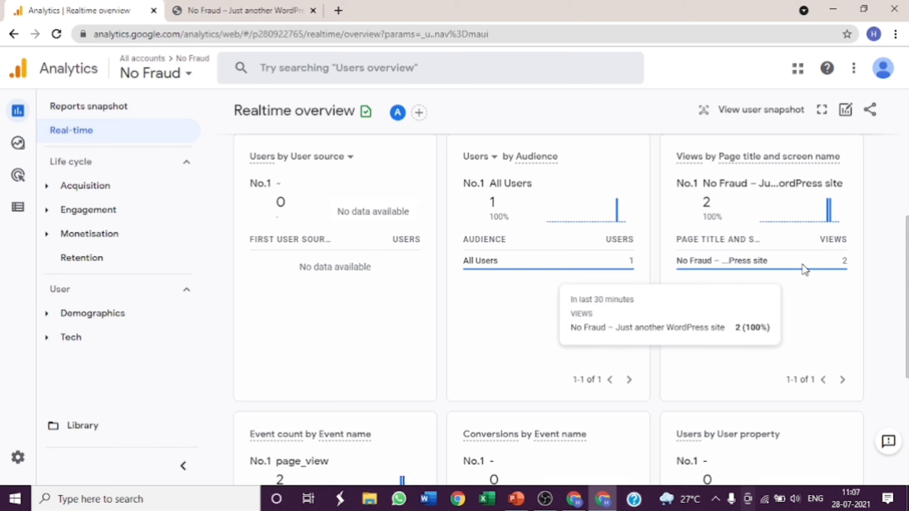
{"action": "scroll", "coordinate": [803, 271], "scroll_direction": "up", "scroll_amount": 1}
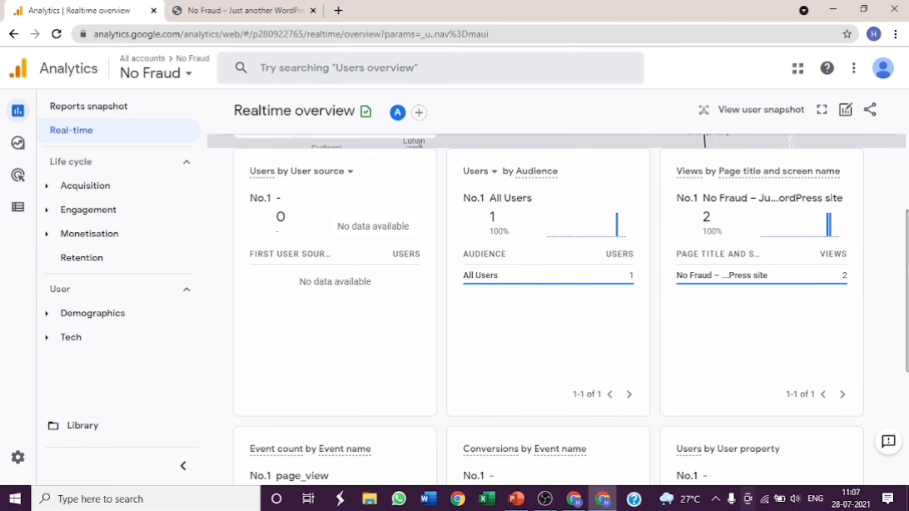
{"action": "scroll", "coordinate": [554, 307], "scroll_direction": "down", "scroll_amount": 4}
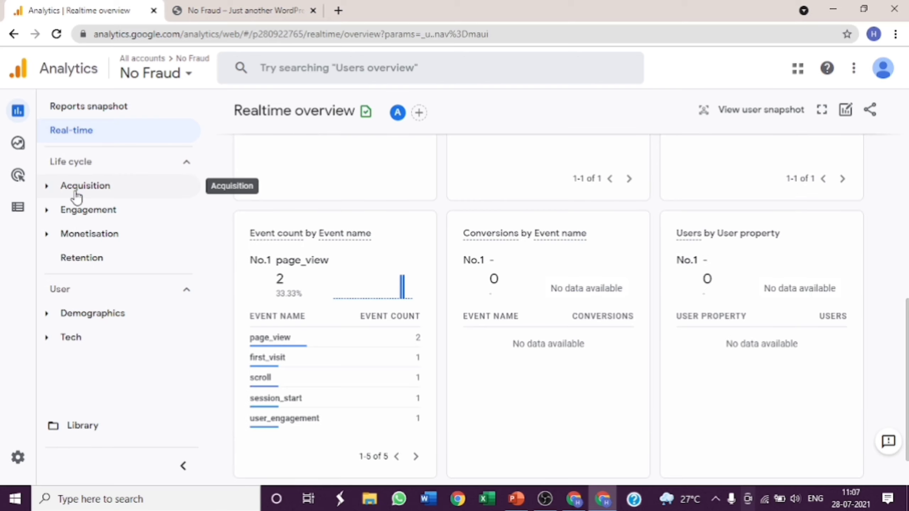
Open the Acquisition overview report and review its users, new users and session cards
{"action": "left_click", "coordinate": [76, 196]}
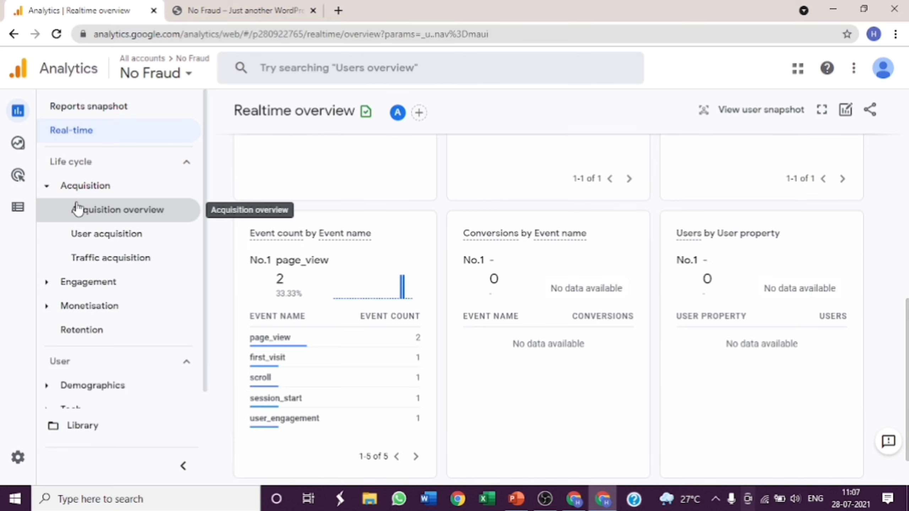
{"action": "left_click", "coordinate": [77, 208]}
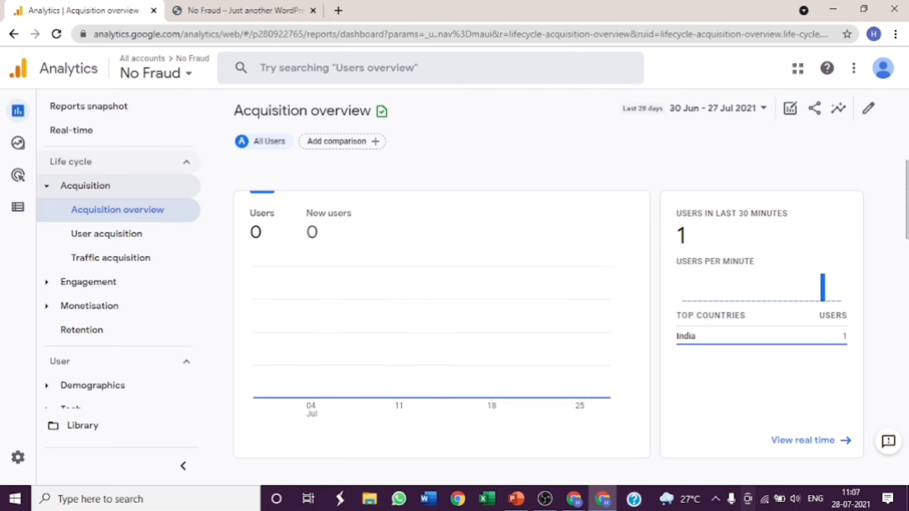
{"action": "scroll", "coordinate": [555, 305], "scroll_direction": "down", "scroll_amount": 5}
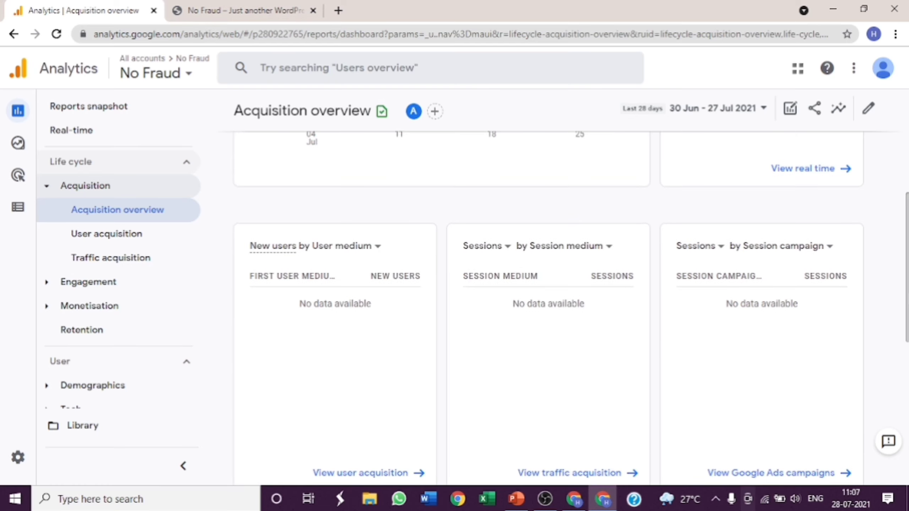
{"action": "scroll", "coordinate": [547, 305], "scroll_direction": "up", "scroll_amount": 3}
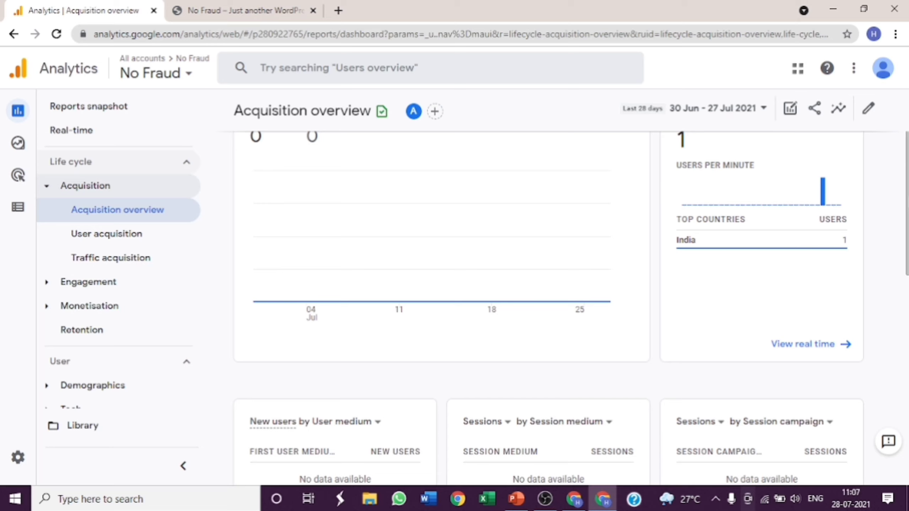
{"action": "scroll", "coordinate": [547, 305], "scroll_direction": "up", "scroll_amount": 2}
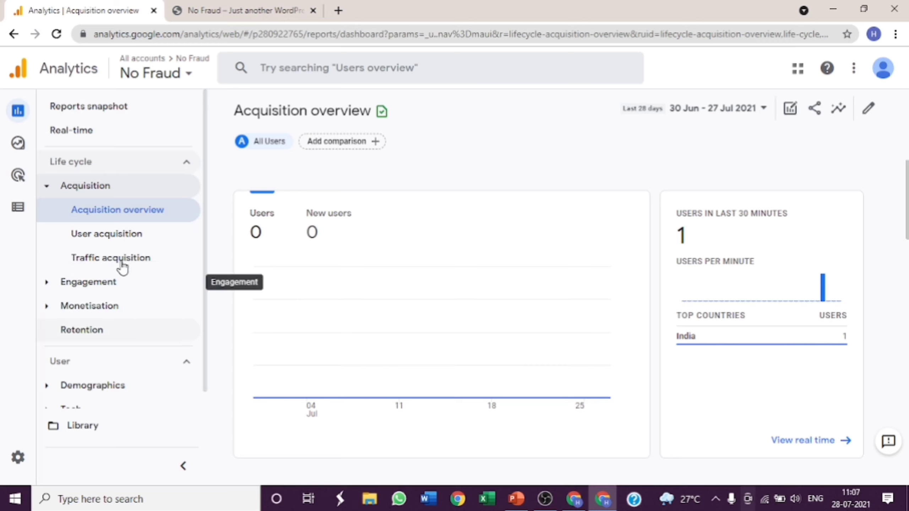
Expand the Engagement and Demographics report groups and open the Demographics overview report
{"action": "left_click", "coordinate": [102, 289]}
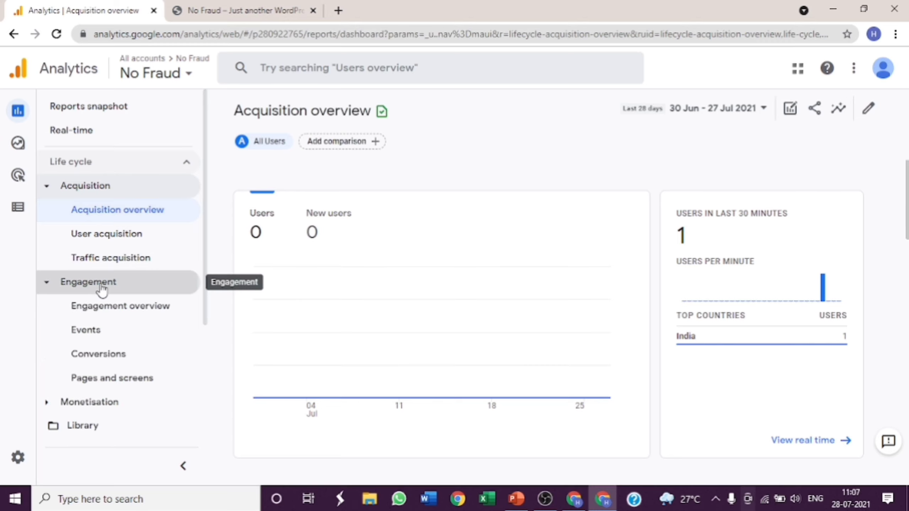
{"action": "scroll", "coordinate": [102, 332], "scroll_direction": "down", "scroll_amount": 3}
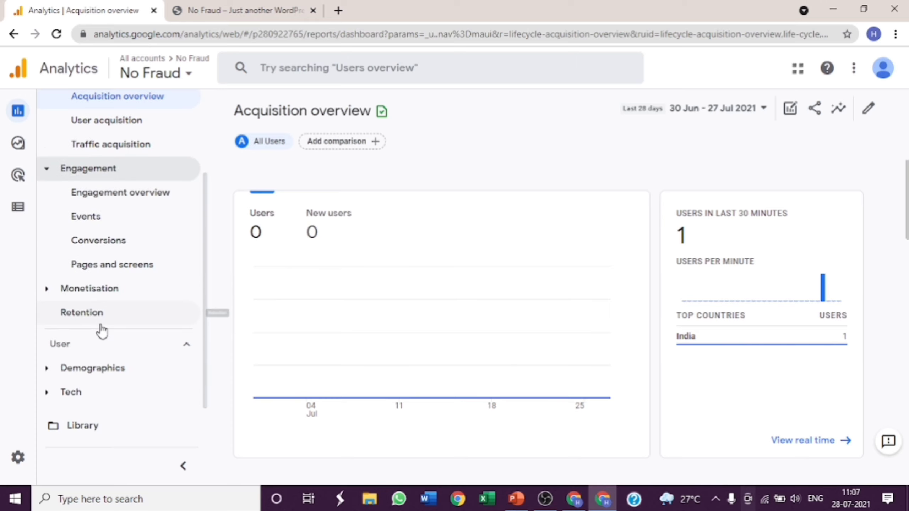
{"action": "left_click", "coordinate": [94, 370]}
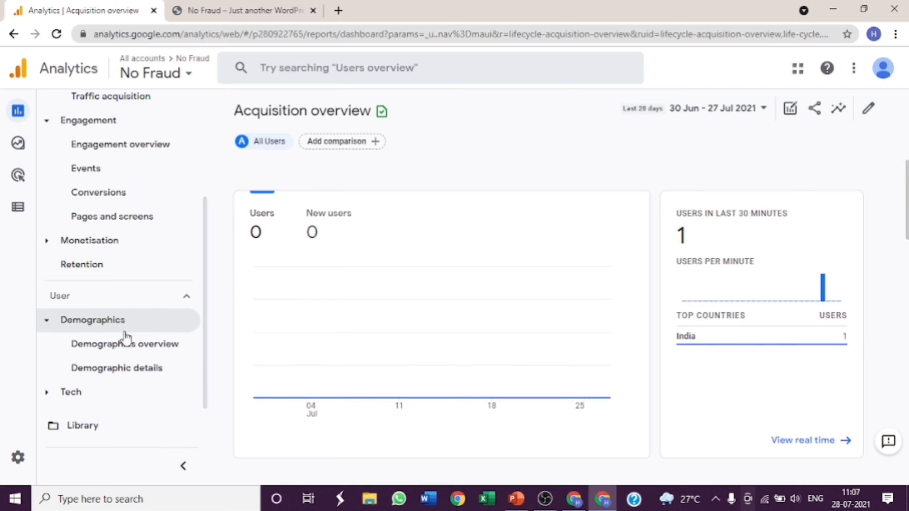
{"action": "left_click", "coordinate": [122, 349]}
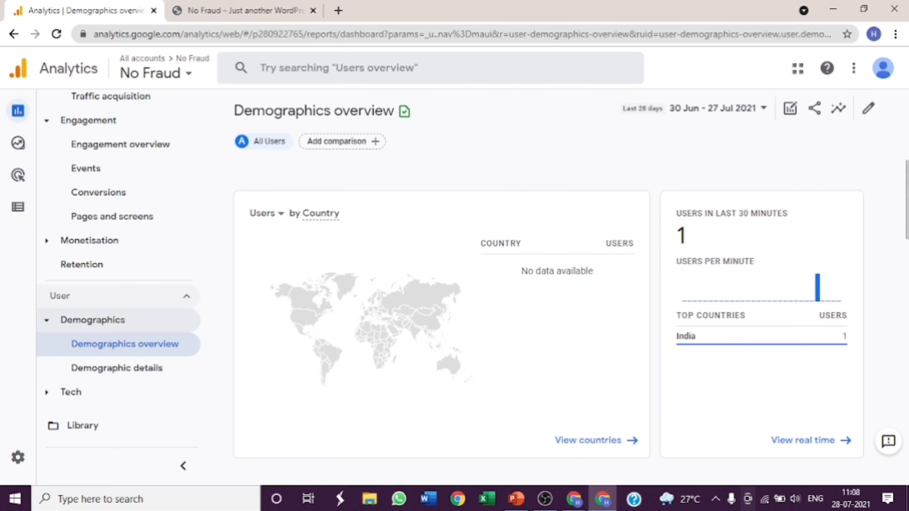
Examine the Demographics overview's cards for country, town/city, gender, interests, age and language
{"action": "scroll", "coordinate": [572, 295], "scroll_direction": "down", "scroll_amount": 5}
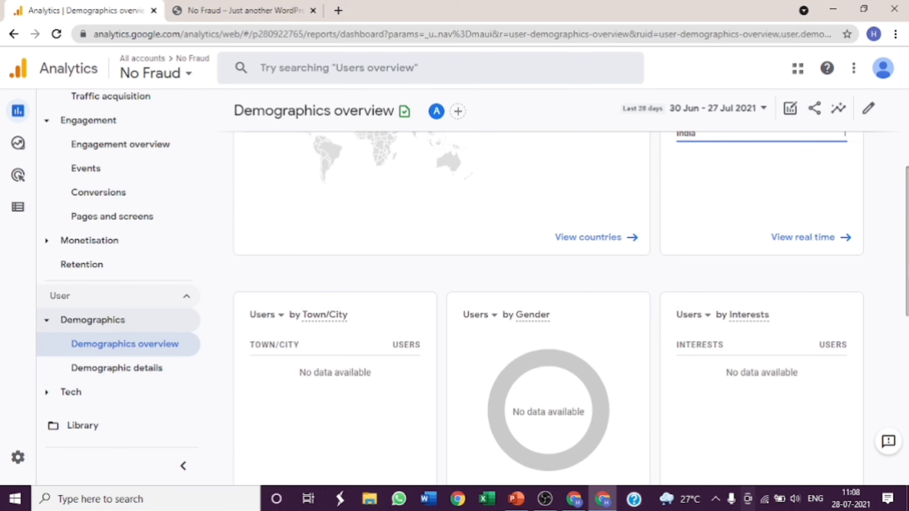
{"action": "scroll", "coordinate": [571, 301], "scroll_direction": "down", "scroll_amount": 1}
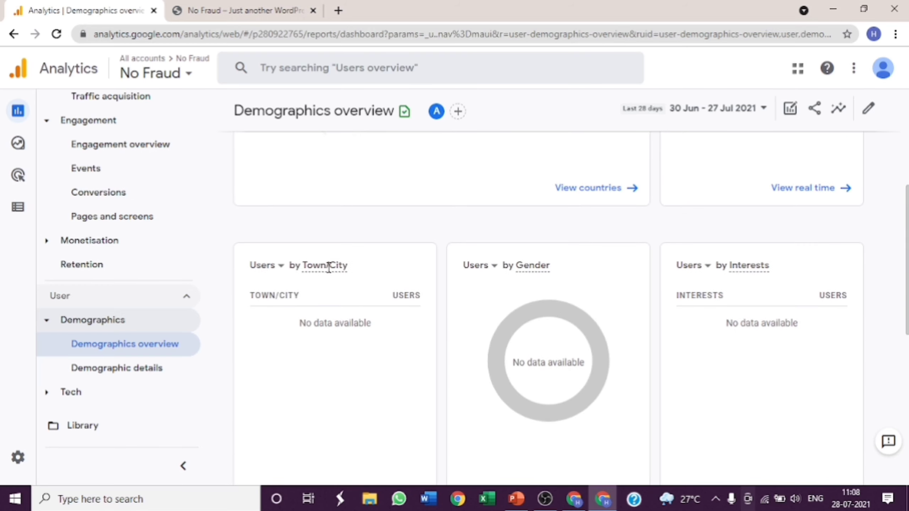
{"action": "mouse_move", "coordinate": [314, 304]}
{"action": "scroll", "coordinate": [548, 304], "scroll_direction": "down", "scroll_amount": 10}
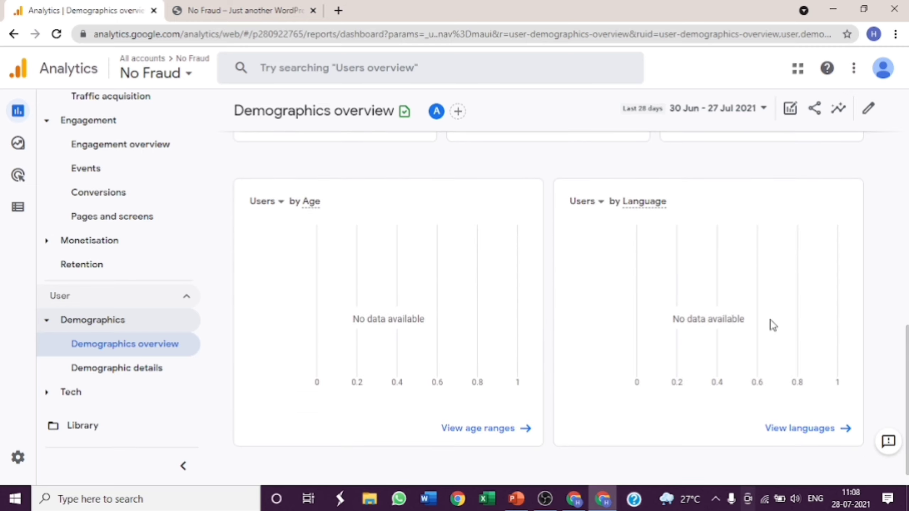
{"action": "scroll", "coordinate": [548, 305], "scroll_direction": "up", "scroll_amount": 2}
{"action": "scroll", "coordinate": [548, 304], "scroll_direction": "up", "scroll_amount": 10}
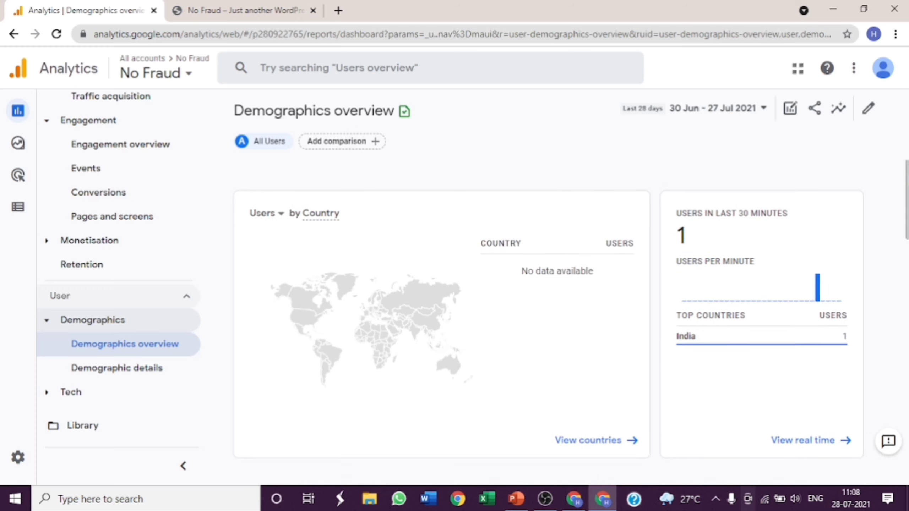
{"action": "scroll", "coordinate": [548, 287], "scroll_direction": "down", "scroll_amount": 10}
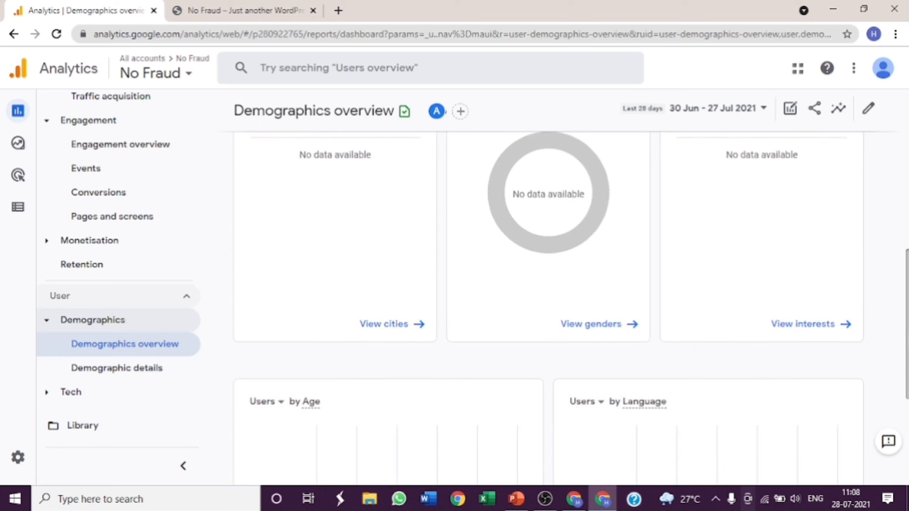
{"action": "scroll", "coordinate": [548, 286], "scroll_direction": "up", "scroll_amount": 10}
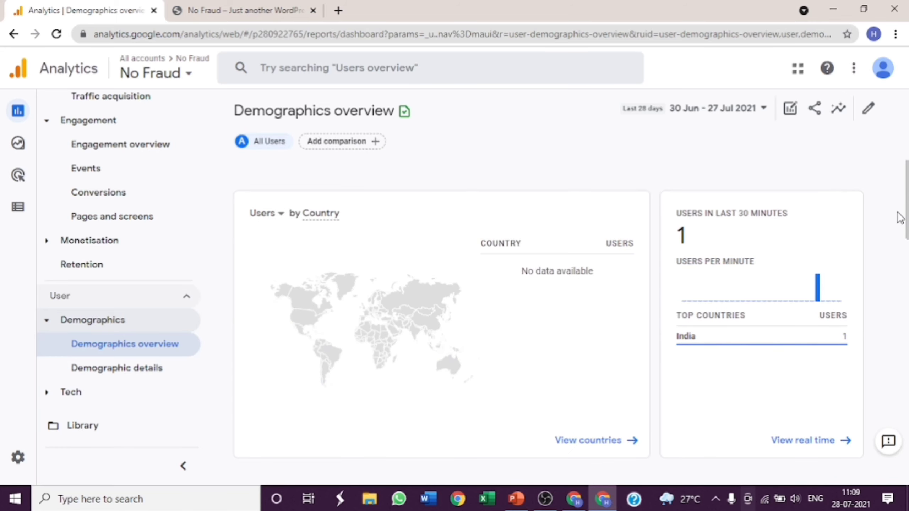
{"action": "scroll", "coordinate": [907, 212], "scroll_direction": "down", "scroll_amount": 6}
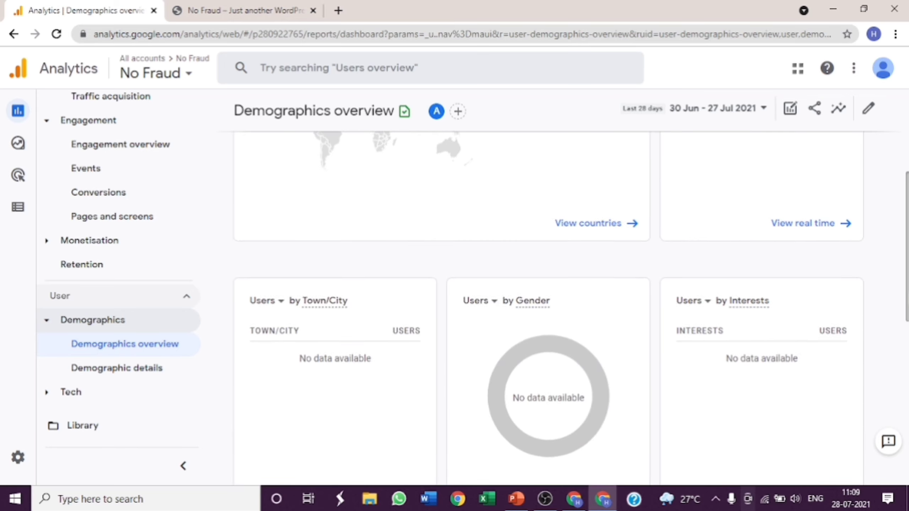
{"action": "scroll", "coordinate": [907, 212], "scroll_direction": "up", "scroll_amount": 1}
{"action": "scroll", "coordinate": [572, 294], "scroll_direction": "up", "scroll_amount": 5}
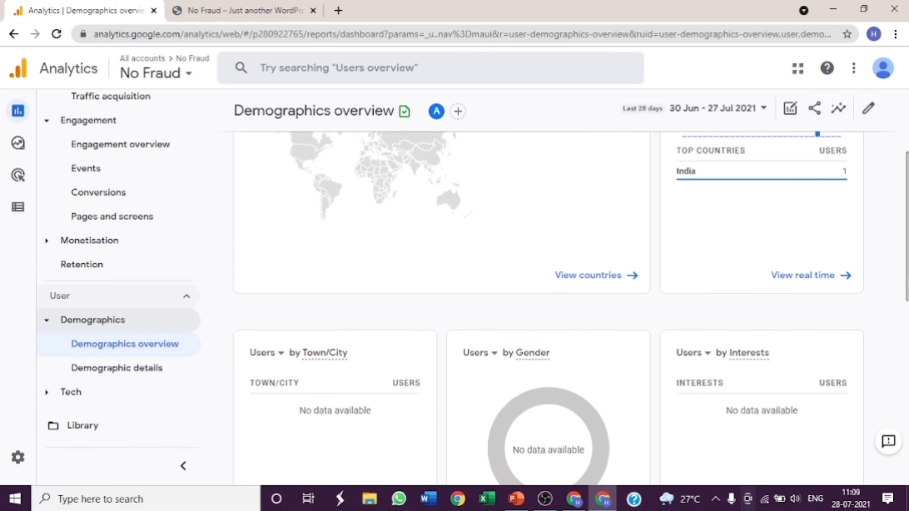
{"action": "scroll", "coordinate": [572, 294], "scroll_direction": "down", "scroll_amount": 5}
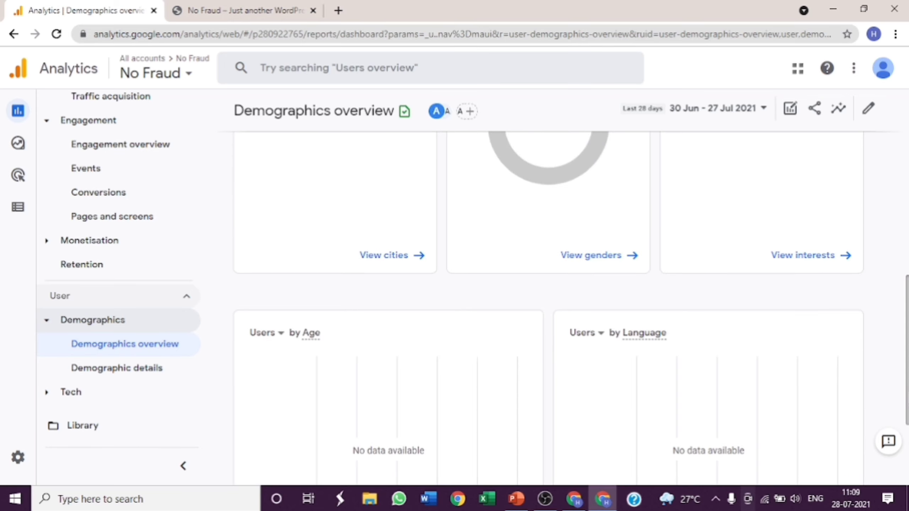
{"action": "scroll", "coordinate": [572, 294], "scroll_direction": "down", "scroll_amount": 3}
{"action": "scroll", "coordinate": [571, 294], "scroll_direction": "up", "scroll_amount": 5}
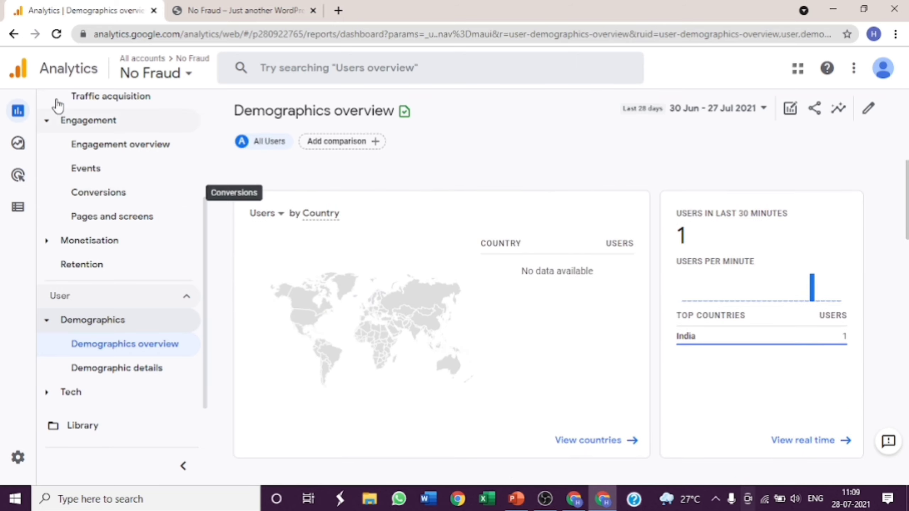
Return to the Real-time report and inspect the views by page title and screen name for the No Fraud site
{"action": "scroll", "coordinate": [128, 195], "scroll_direction": "up", "scroll_amount": 3}
{"action": "scroll", "coordinate": [127, 196], "scroll_direction": "up", "scroll_amount": 1}
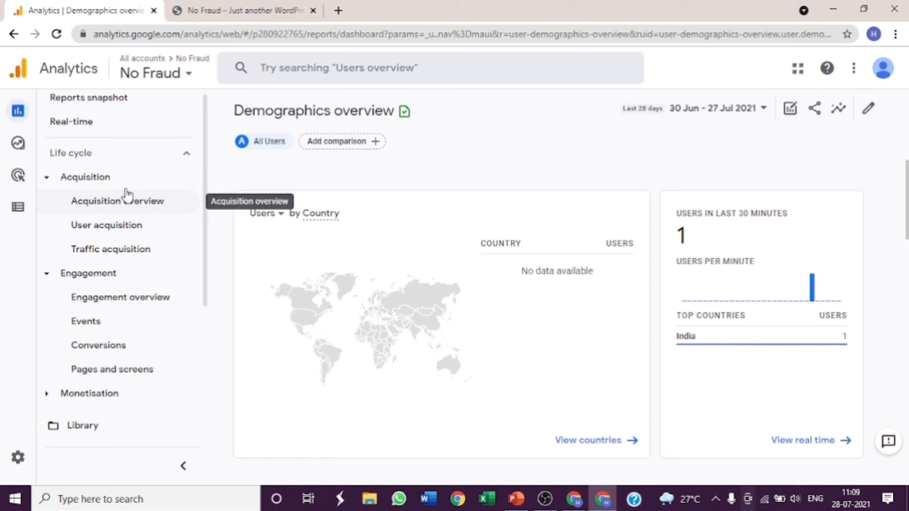
{"action": "left_click", "coordinate": [92, 123]}
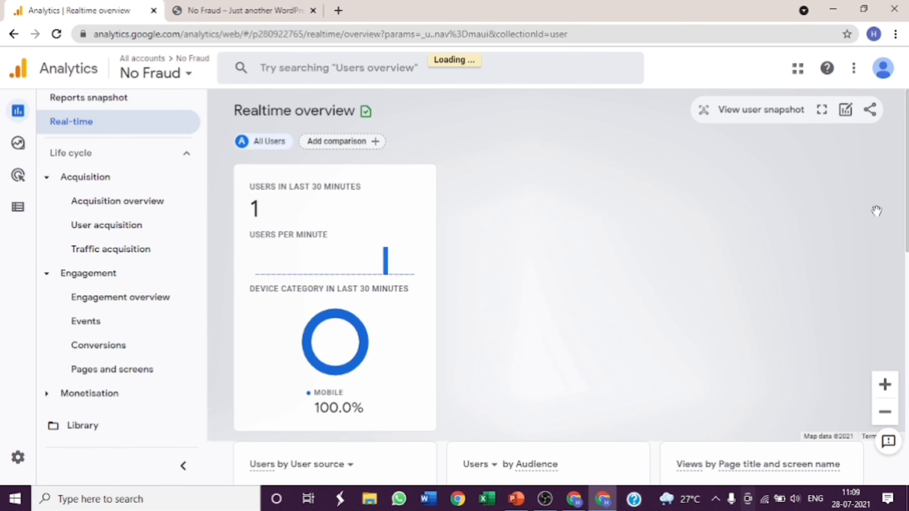
{"action": "scroll", "coordinate": [558, 286], "scroll_direction": "down", "scroll_amount": 3}
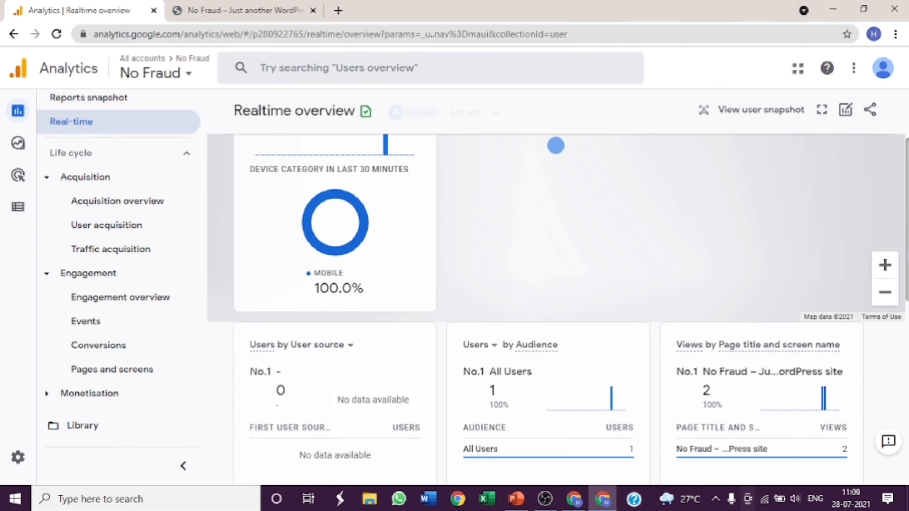
{"action": "scroll", "coordinate": [772, 356], "scroll_direction": "down", "scroll_amount": 3}
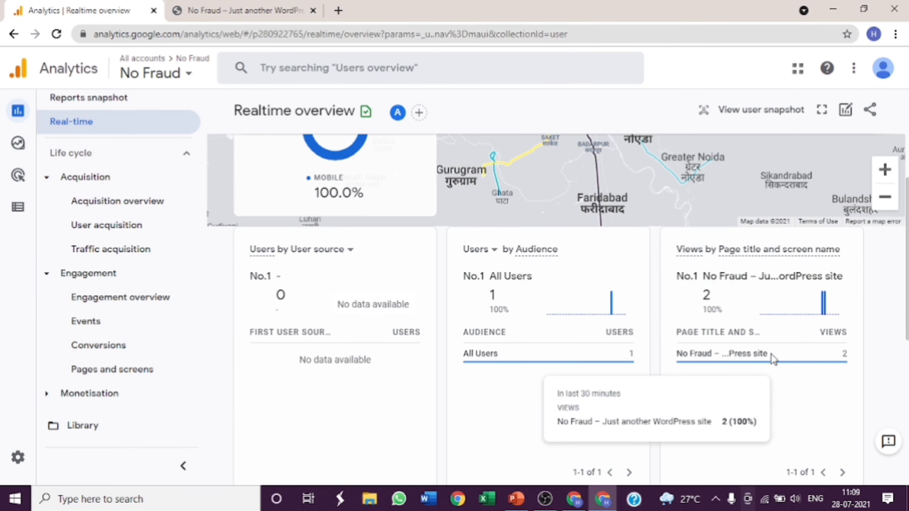